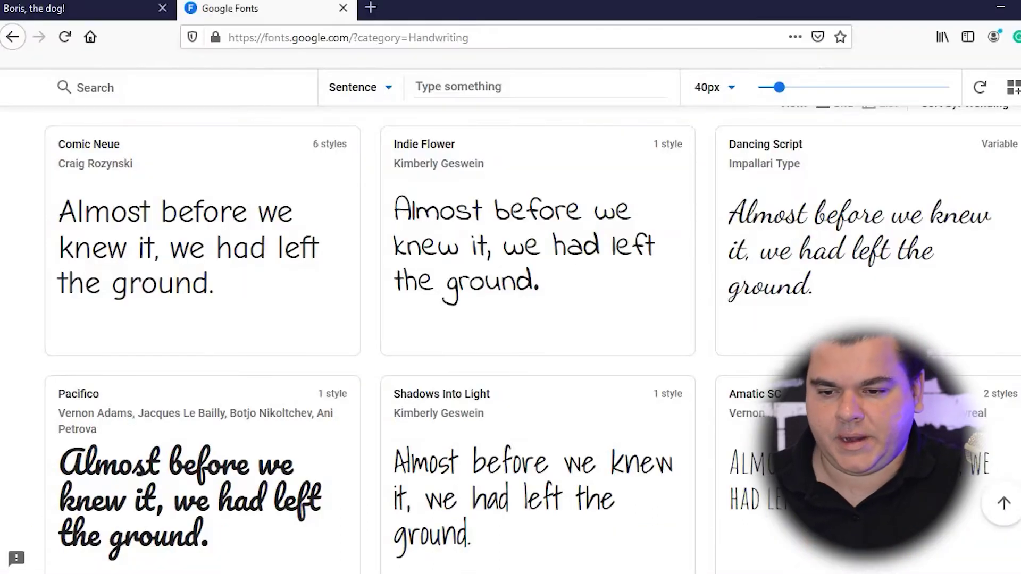
{"action": "scroll", "coordinate": [511, 319], "scroll_direction": "down", "scroll_amount": 4}
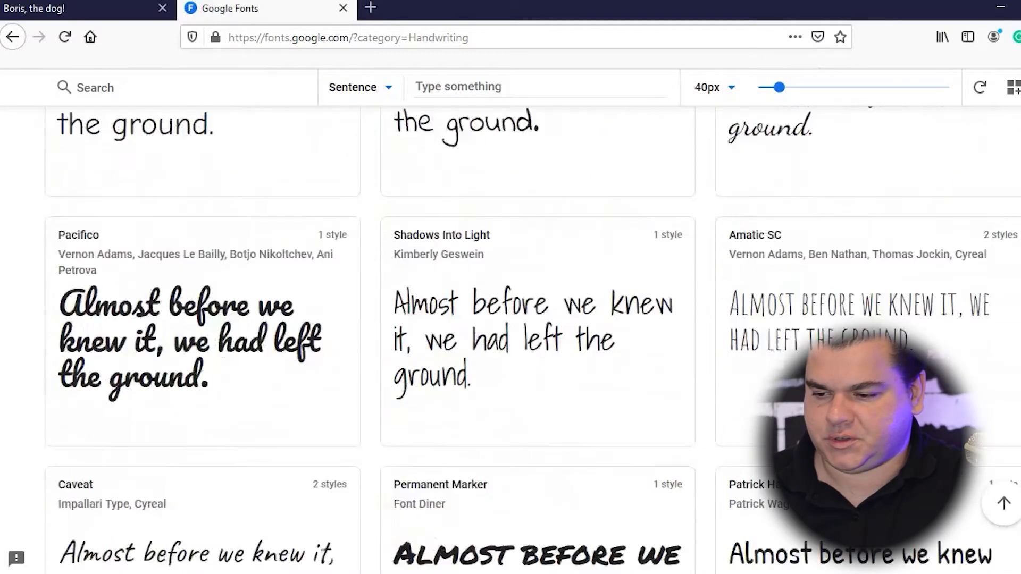
{"action": "scroll", "coordinate": [511, 319], "scroll_direction": "down", "scroll_amount": 4}
{"action": "scroll", "coordinate": [510, 319], "scroll_direction": "down", "scroll_amount": 4}
{"action": "scroll", "coordinate": [510, 319], "scroll_direction": "down", "scroll_amount": 3}
{"action": "scroll", "coordinate": [511, 319], "scroll_direction": "down", "scroll_amount": 2}
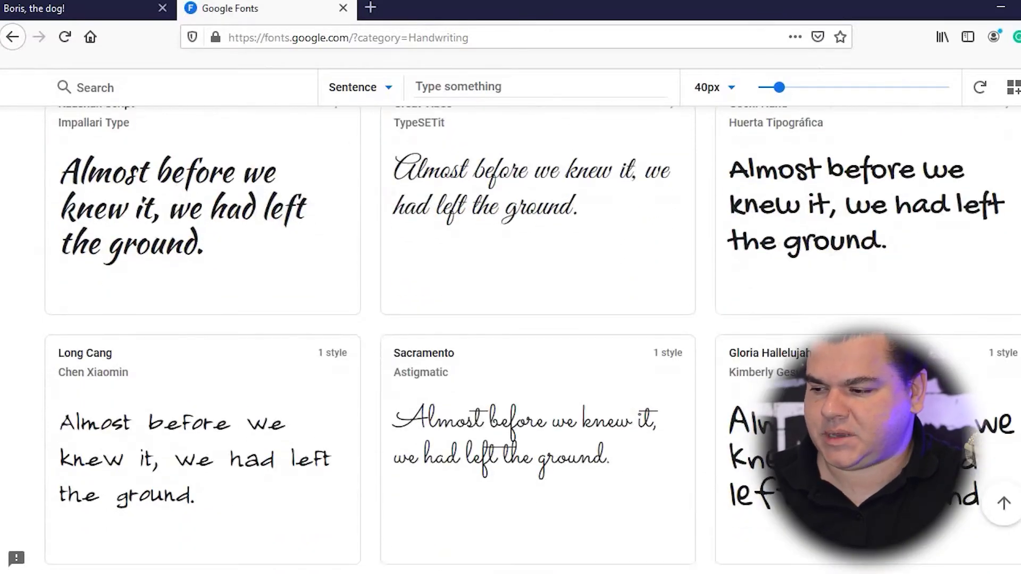
{"action": "scroll", "coordinate": [512, 320], "scroll_direction": "down", "scroll_amount": 4}
{"action": "scroll", "coordinate": [511, 319], "scroll_direction": "down", "scroll_amount": 4}
{"action": "scroll", "coordinate": [511, 319], "scroll_direction": "down", "scroll_amount": 3}
{"action": "scroll", "coordinate": [511, 319], "scroll_direction": "up", "scroll_amount": 2}
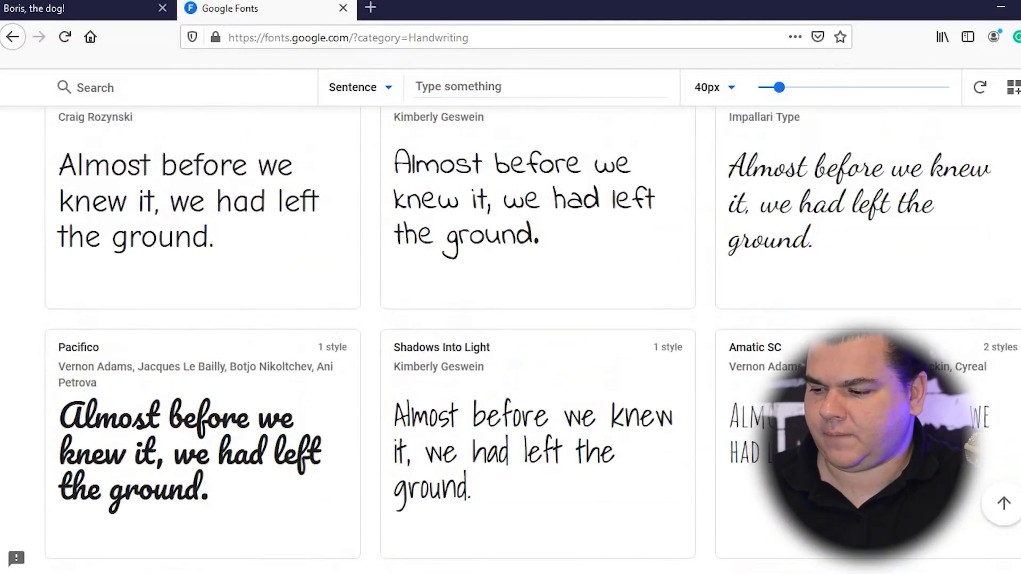
{"action": "scroll", "coordinate": [511, 319], "scroll_direction": "down", "scroll_amount": 3}
{"action": "scroll", "coordinate": [511, 319], "scroll_direction": "down", "scroll_amount": 1}
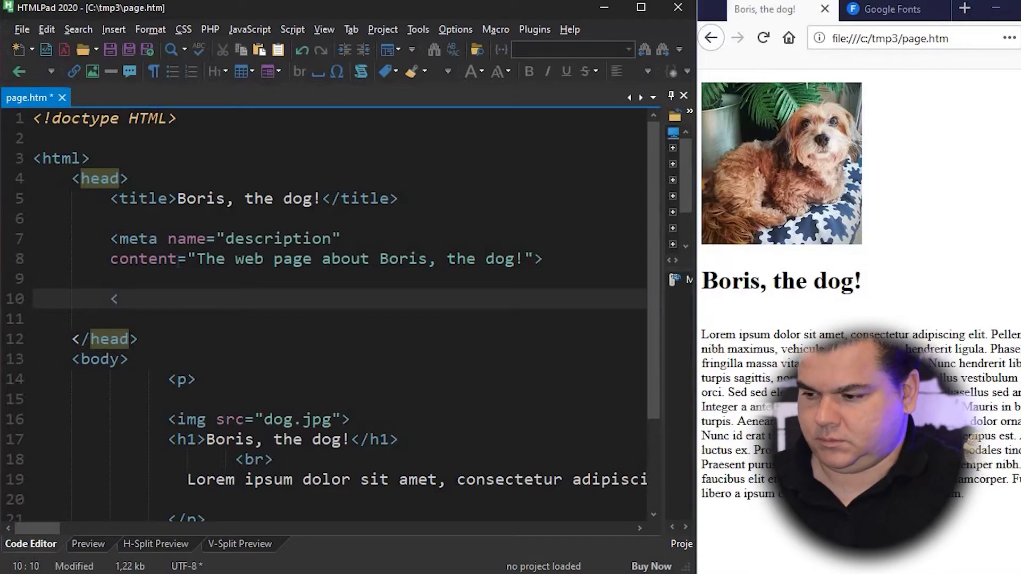
{"action": "type", "text": "link"}
Step: Complete the link tag and paste the Google Fonts Pacifico stylesheet URL into its href
{"action": "key", "text": "Tab"}
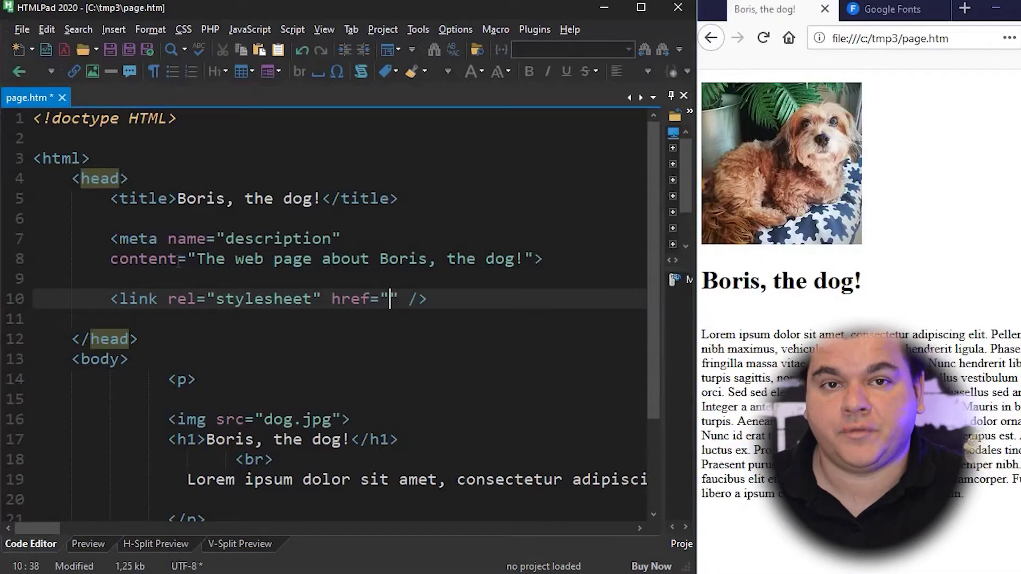
{"action": "key", "text": "ctrl+Tab"}
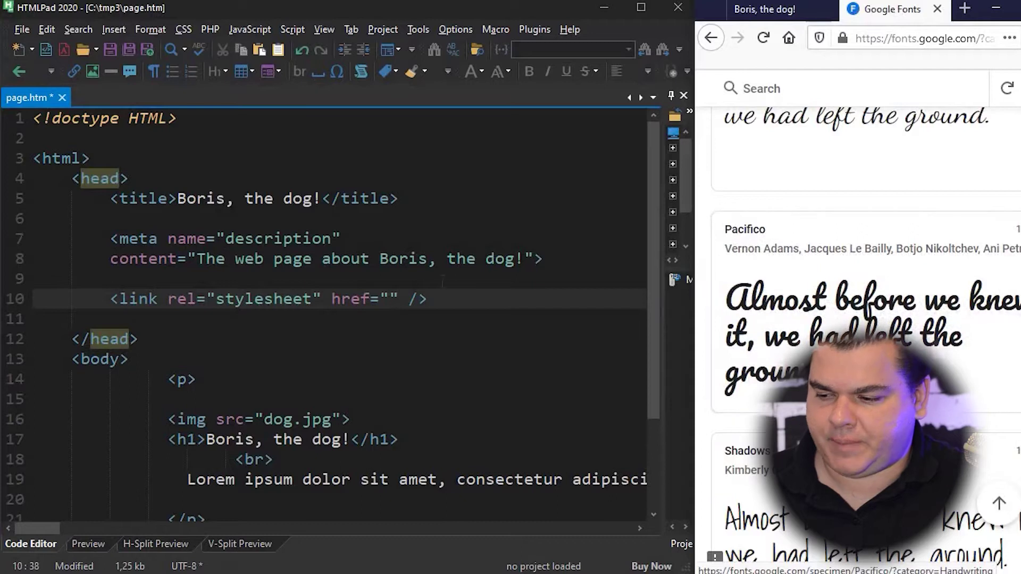
{"action": "type", "text": "https://fonts.googleapis.com/css?family="}
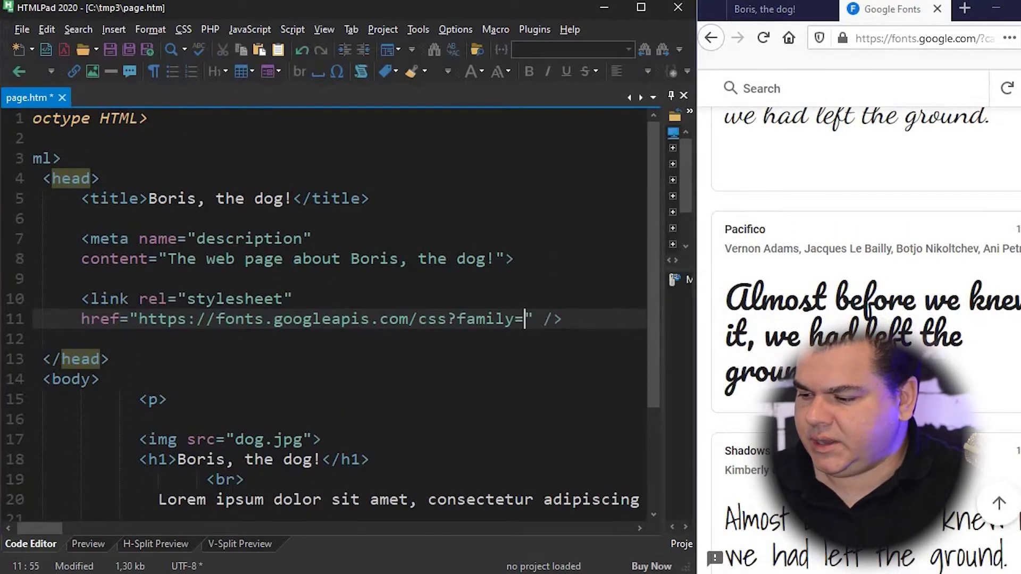
{"action": "key", "text": "ctrl+Left"}
{"action": "key", "text": "ctrl+shift+Right"}
{"action": "key", "text": "ctrl+shift+Right"}
{"action": "key", "text": "ctrl+shift+Right"}
{"action": "key", "text": "ctrl+shift+Right"}
{"action": "key", "text": "End"}
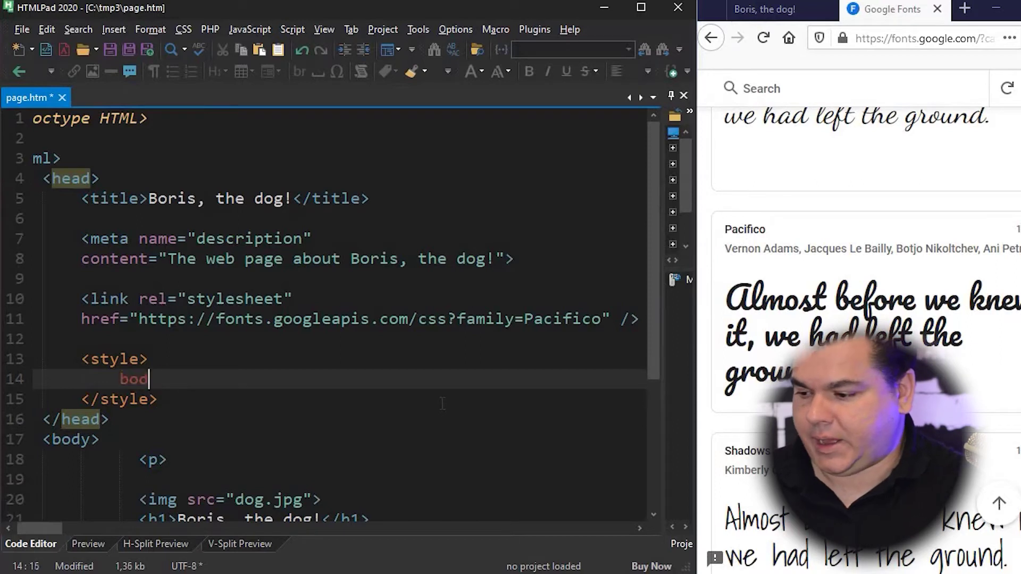
{"action": "type", "text": "{"}
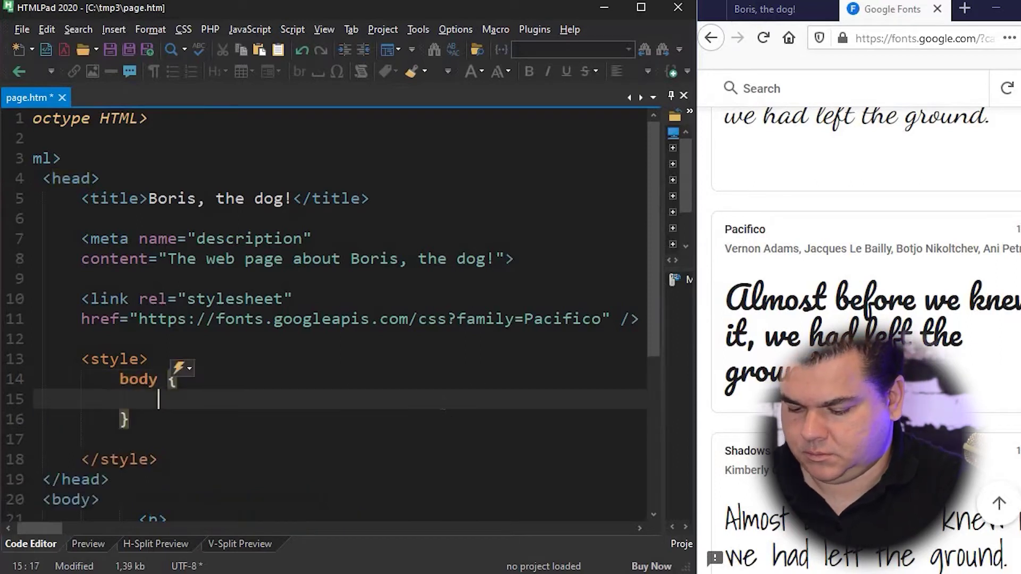
Step: Open a new line inside the body rule for the Pacifico font-family declaration
{"action": "key", "text": "Return"}
{"action": "type", "text": "font-famil"}
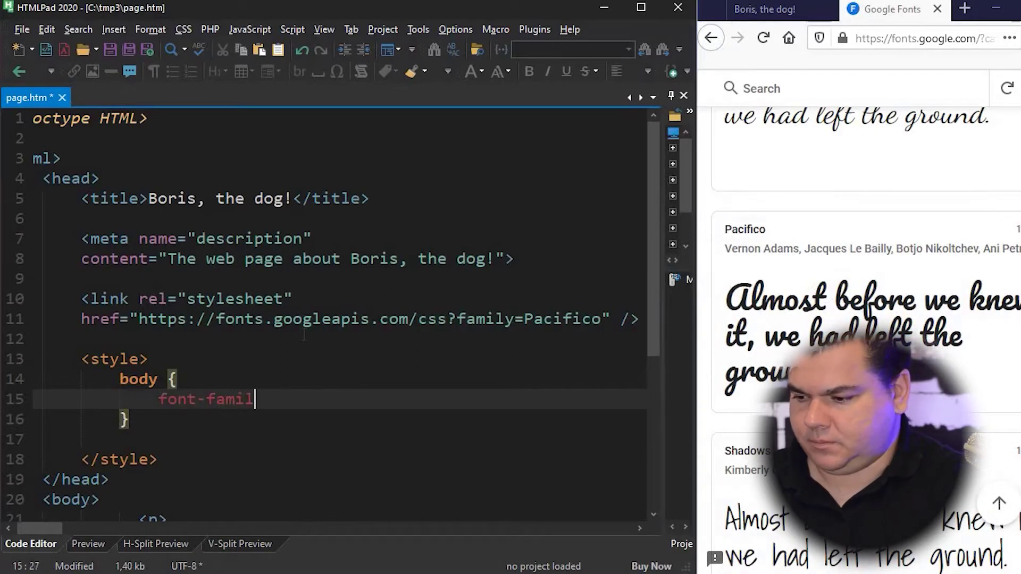
{"action": "type", "text": "y: Pacifico"}
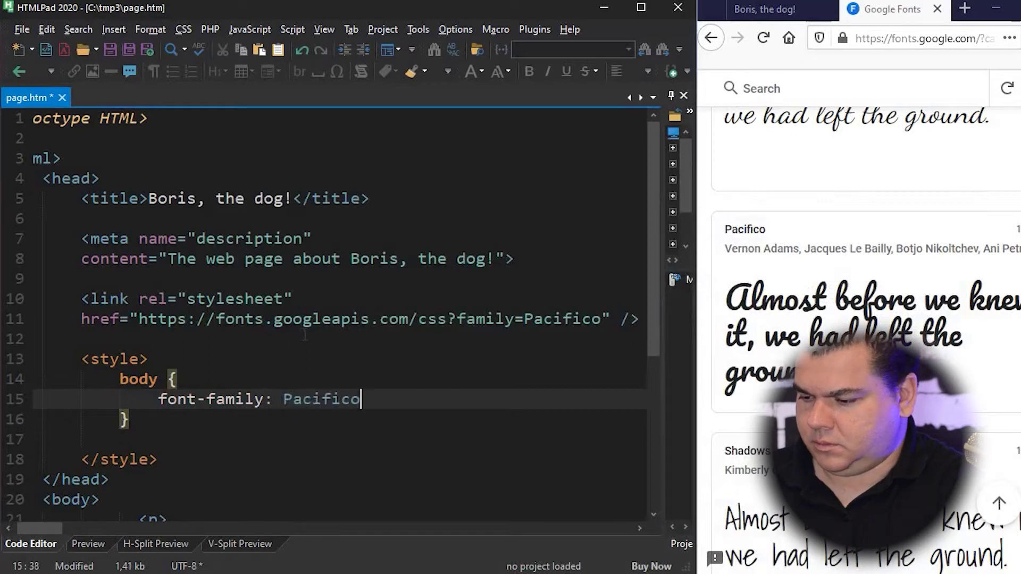
{"action": "scroll", "coordinate": [304, 337], "scroll_direction": "left", "scroll_amount": 2}
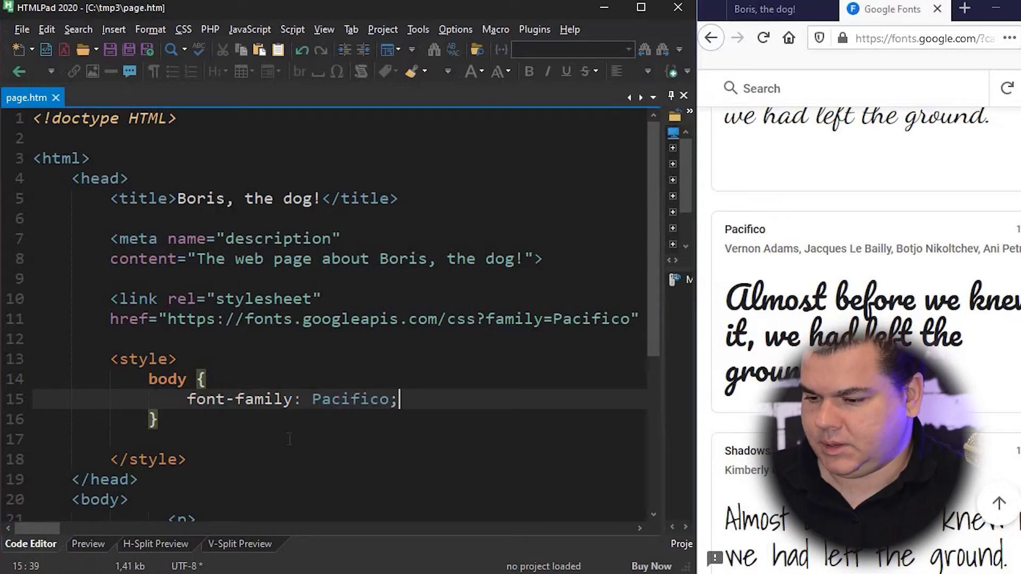
Step: Reload the Boris, the dog! page in Firefox to show the Pacifico font
{"action": "left_click", "coordinate": [765, 10]}
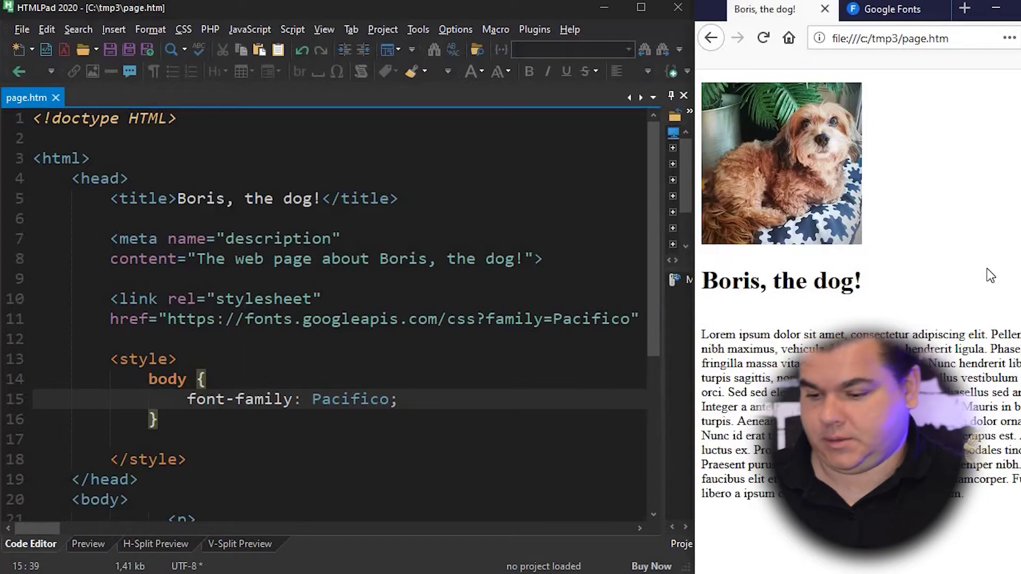
{"action": "key", "text": "F5"}
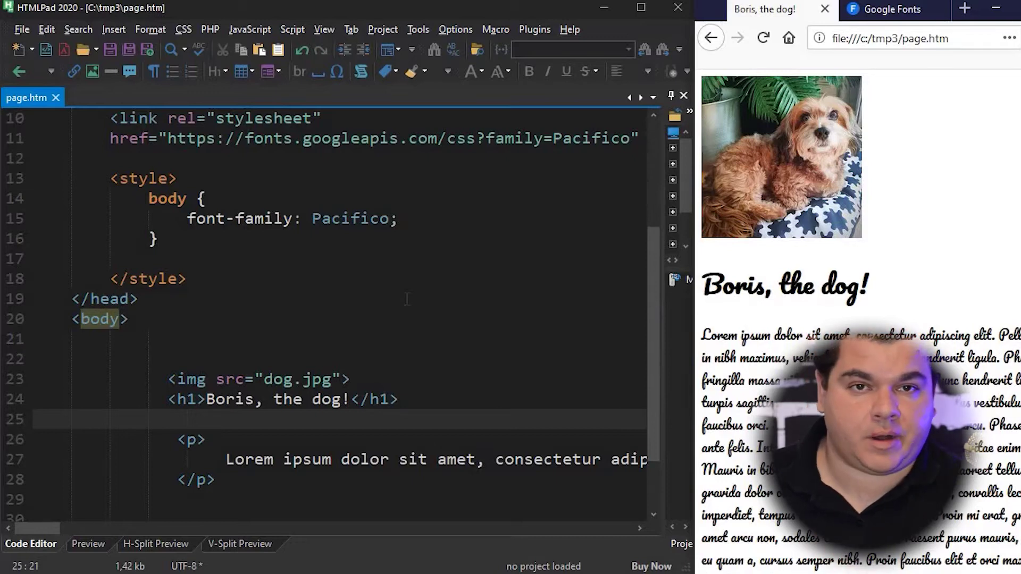
{"action": "scroll", "coordinate": [343, 319], "scroll_direction": "up", "scroll_amount": 2}
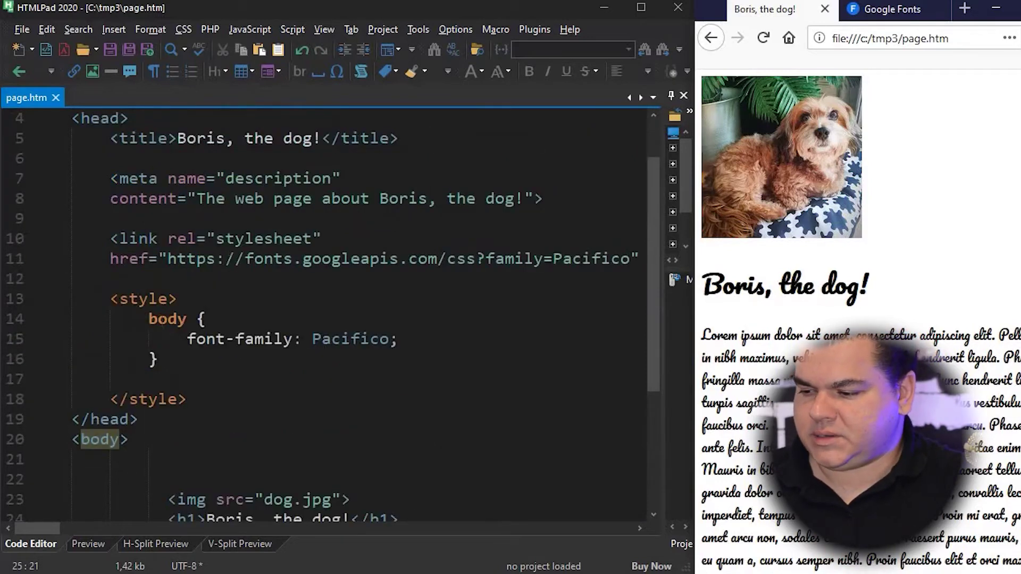
Step: Retarget the Pacifico rule from body to h1, save page.htm, and reload the preview
{"action": "double_click", "coordinate": [167, 319]}
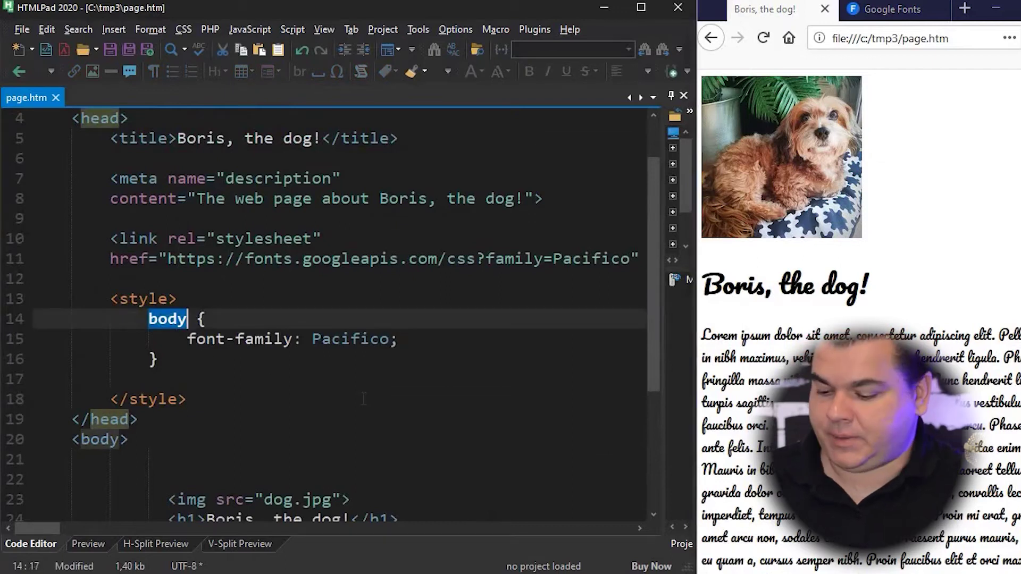
{"action": "type", "text": "h1"}
{"action": "scroll", "coordinate": [368, 394], "scroll_direction": "down", "scroll_amount": 2}
{"action": "double_click", "coordinate": [186, 399]}
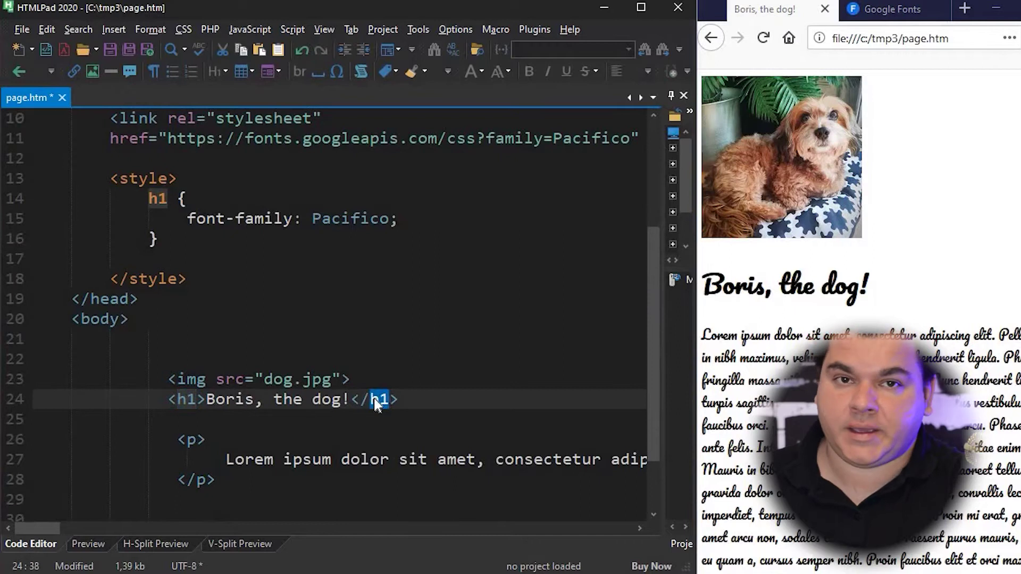
{"action": "left_click", "coordinate": [313, 338]}
{"action": "scroll", "coordinate": [313, 339], "scroll_direction": "up", "scroll_amount": 1}
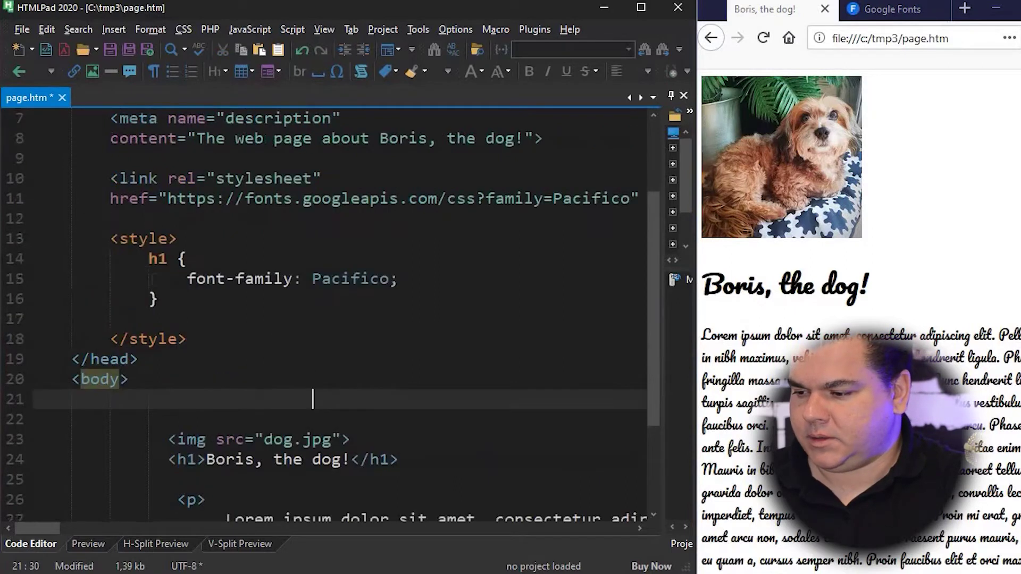
{"action": "double_click", "coordinate": [158, 259]}
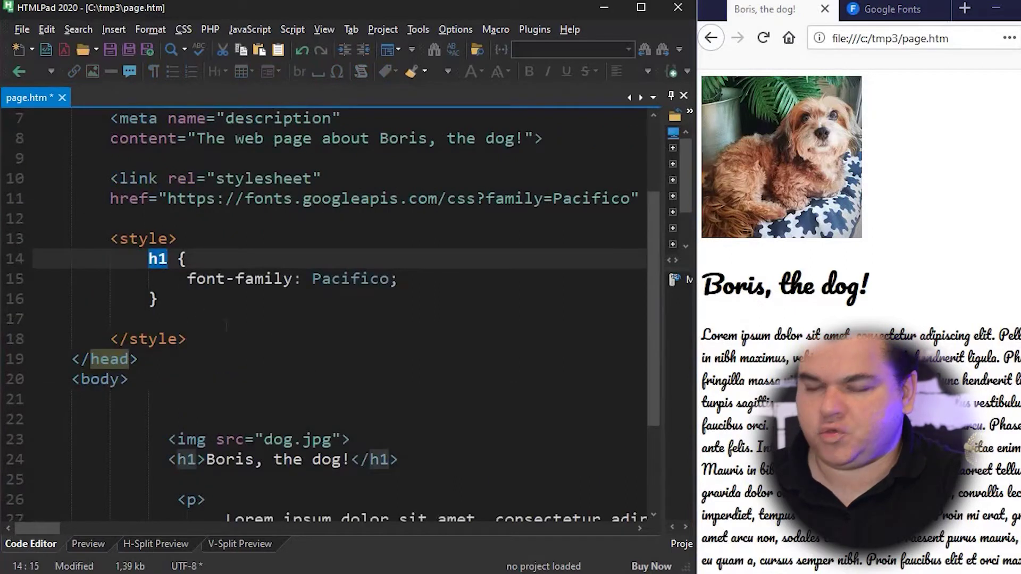
{"action": "left_click", "coordinate": [257, 340]}
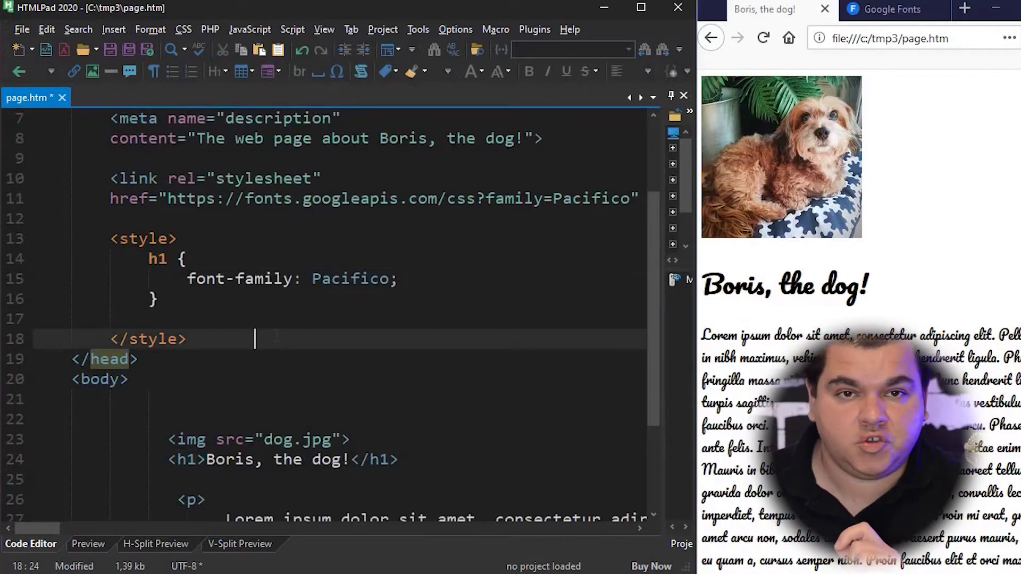
{"action": "key", "text": "ctrl+s"}
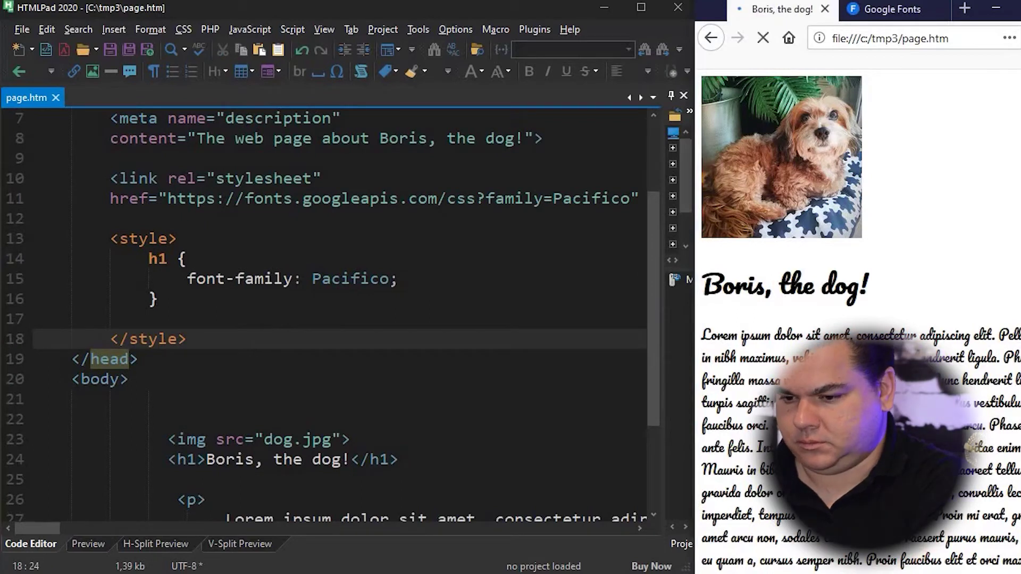
{"action": "key", "text": "F5"}
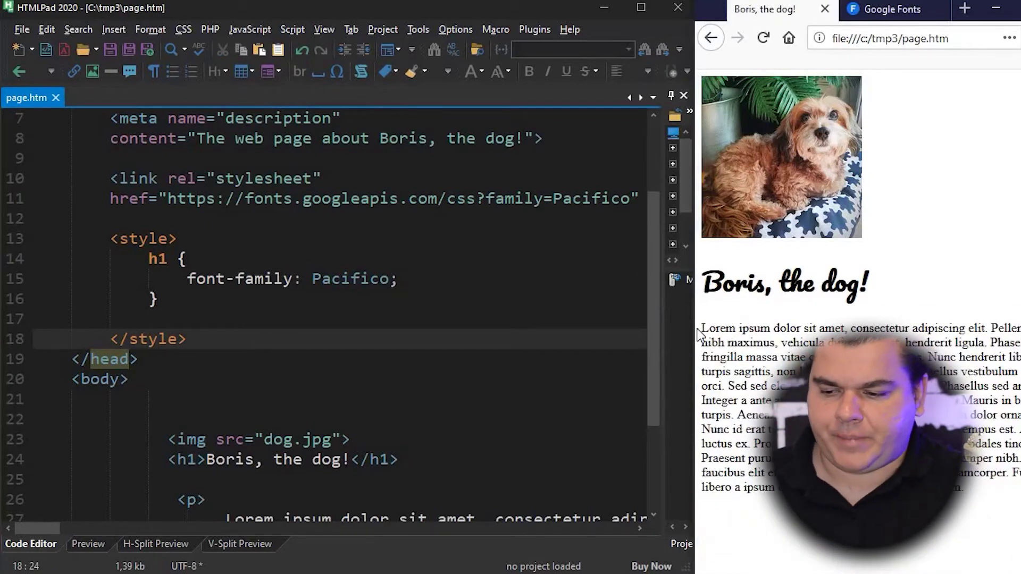
Step: Highlight the preview's paragraph and heading to check which text uses Pacifico
{"action": "left_click_drag", "start_coordinate": [702, 328], "coordinate": [1014, 488]}
{"action": "left_click", "coordinate": [899, 288]}
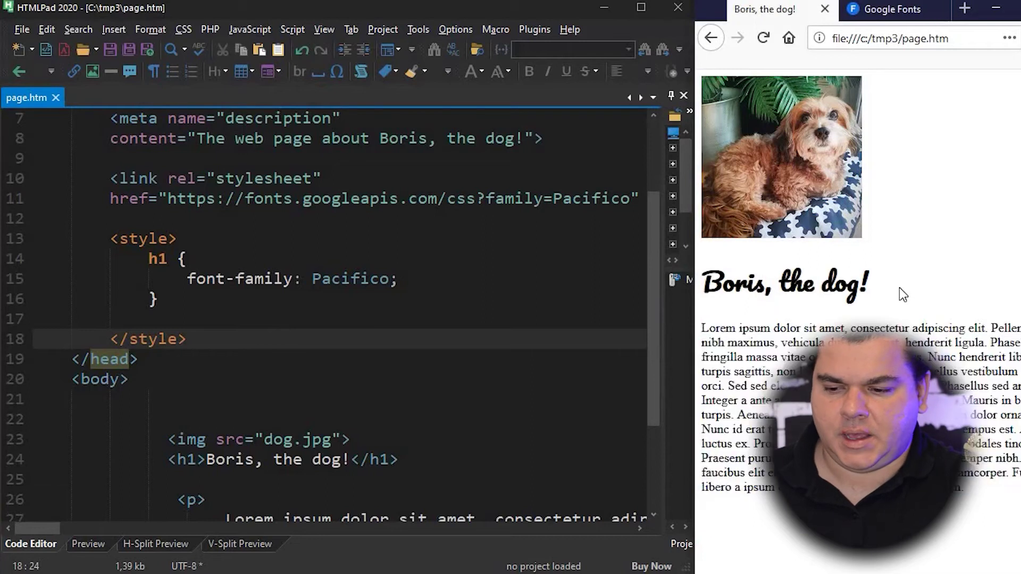
{"action": "left_click_drag", "start_coordinate": [872, 283], "coordinate": [846, 283]}
{"action": "left_click_drag", "start_coordinate": [701, 292], "coordinate": [701, 287]}
{"action": "left_click", "coordinate": [922, 282]}
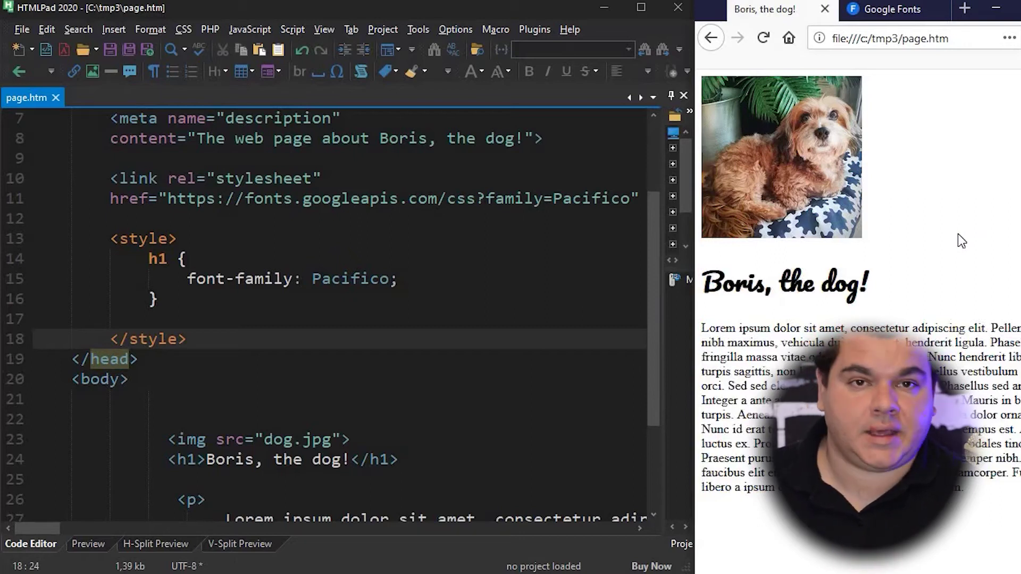
Step: Change the rule's selector from h1 to p and reload the preview
{"action": "double_click", "coordinate": [157, 258]}
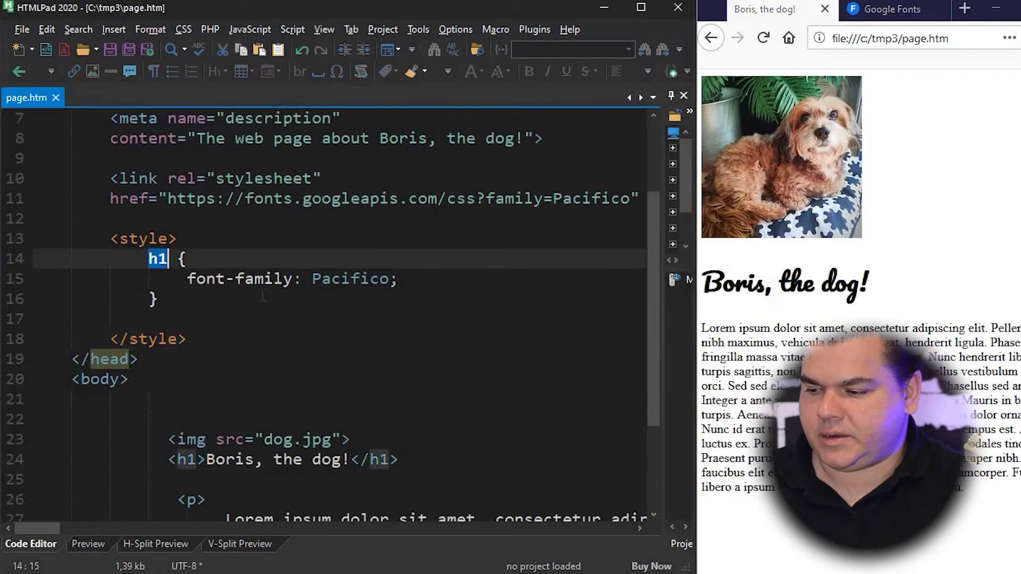
{"action": "type", "text": "p"}
{"action": "left_click_drag", "start_coordinate": [177, 500], "coordinate": [235, 480]}
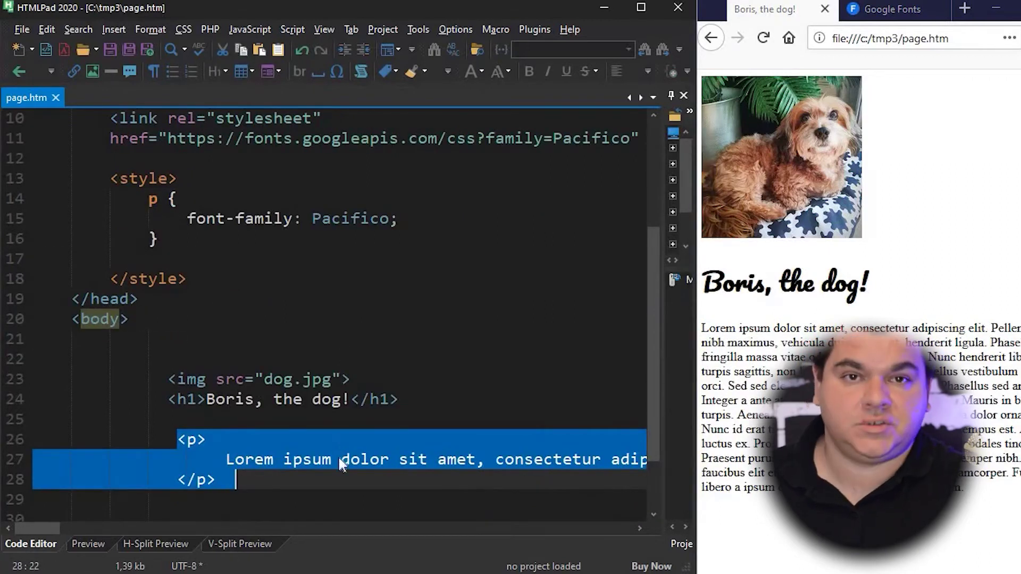
{"action": "left_click", "coordinate": [333, 479]}
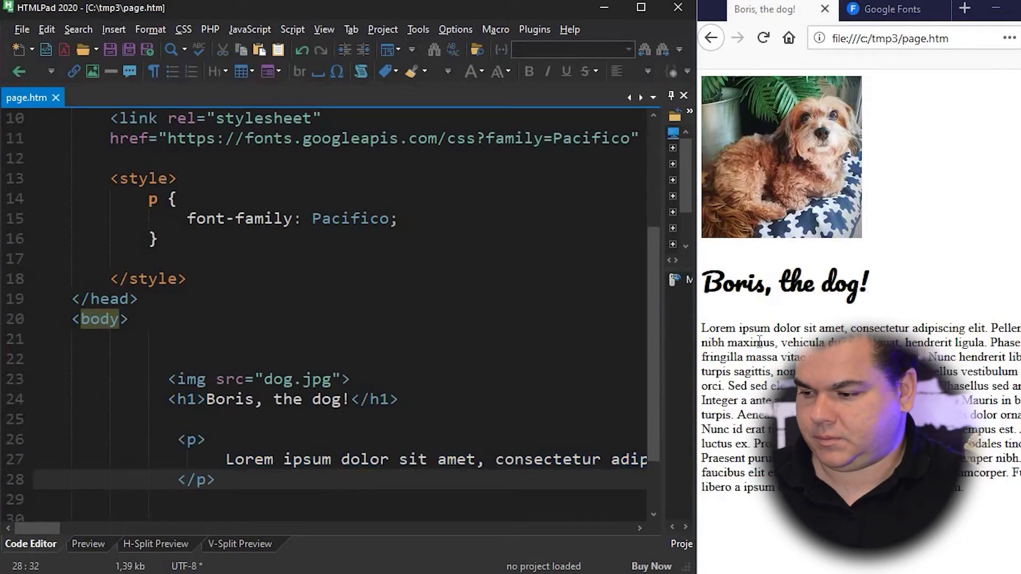
{"action": "key", "text": "F5"}
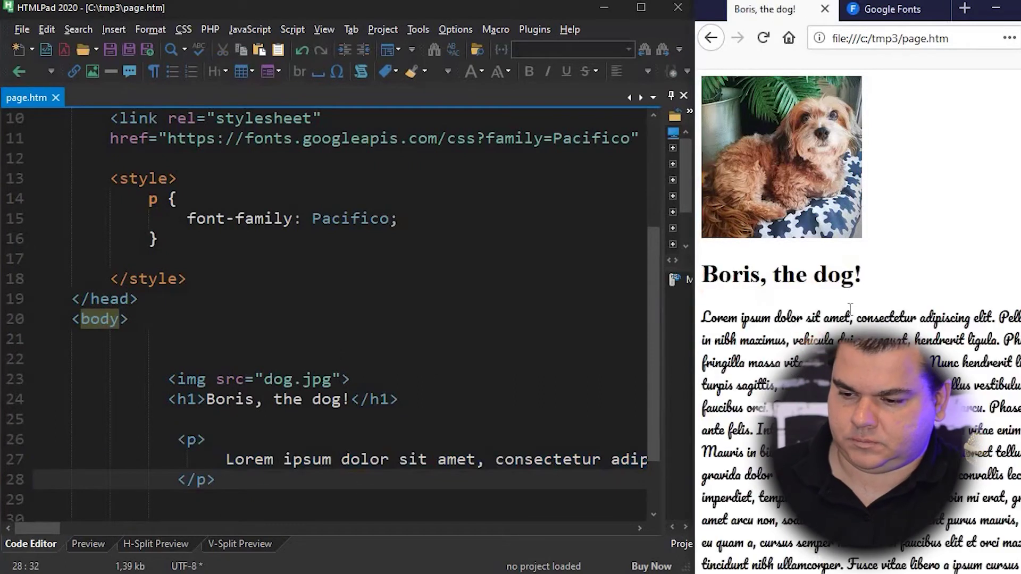
{"action": "scroll", "coordinate": [475, 278], "scroll_direction": "up", "scroll_amount": 2}
Step: Duplicate the Pacifico stylesheet link tag onto the line below
{"action": "left_click", "coordinate": [474, 278]}
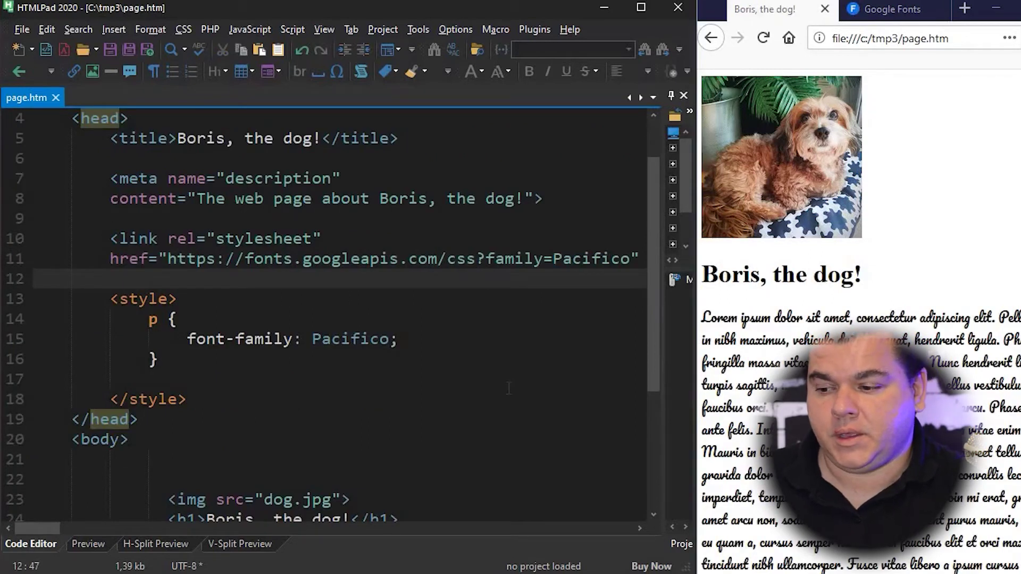
{"action": "double_click", "coordinate": [590, 258]}
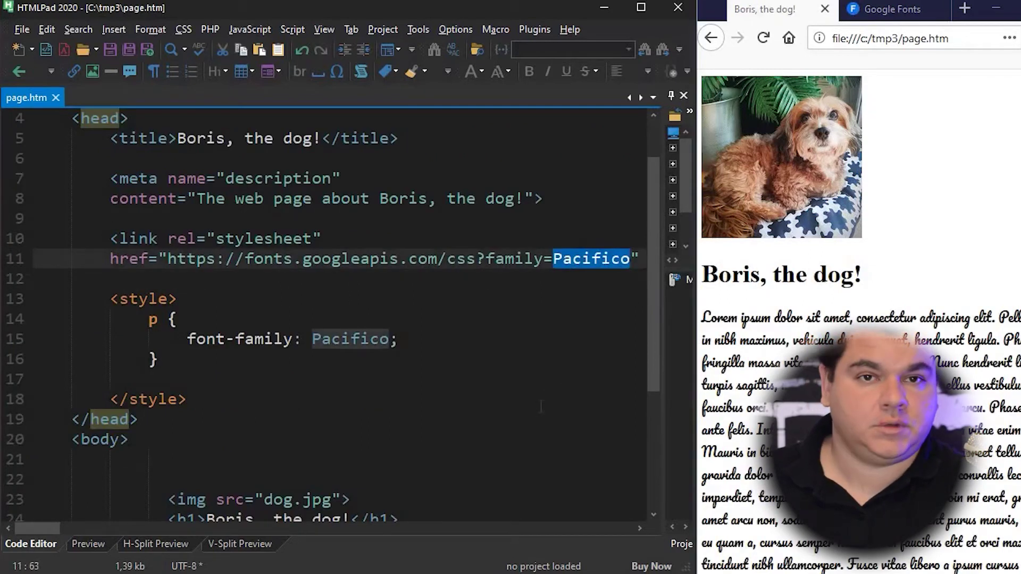
{"action": "type", "text": "/>"}
{"action": "left_click", "coordinate": [559, 278]}
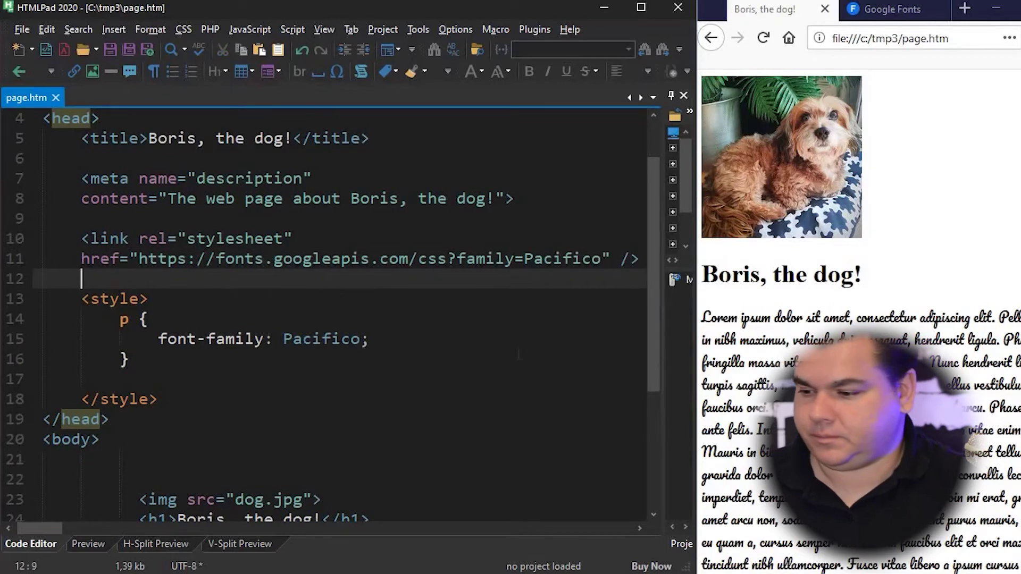
{"action": "left_click_drag", "start_coordinate": [82, 238], "coordinate": [88, 279]}
{"action": "key", "text": "ctrl+c"}
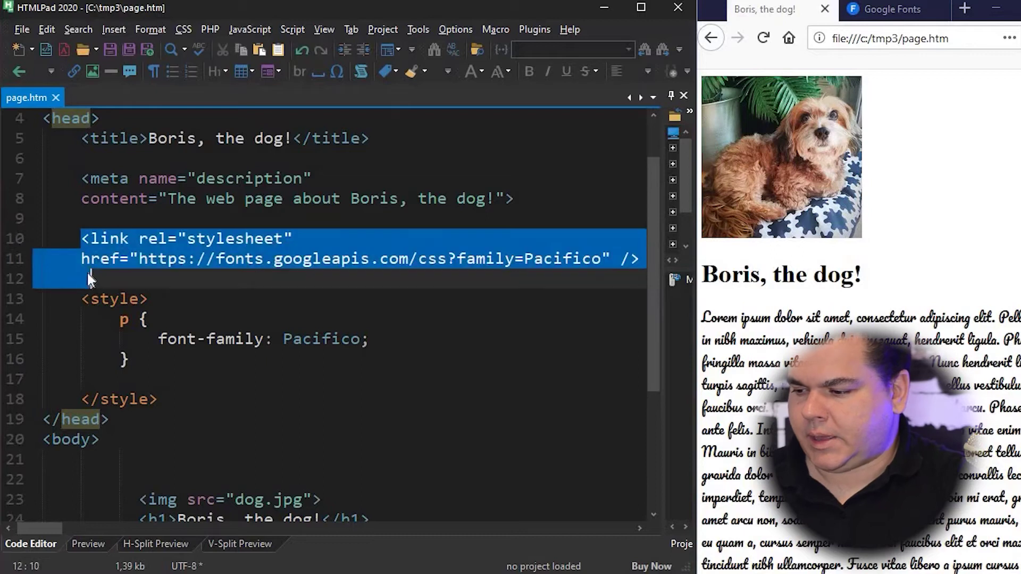
{"action": "left_click", "coordinate": [88, 278]}
{"action": "key", "text": "ctrl+v"}
{"action": "key", "text": "Return"}
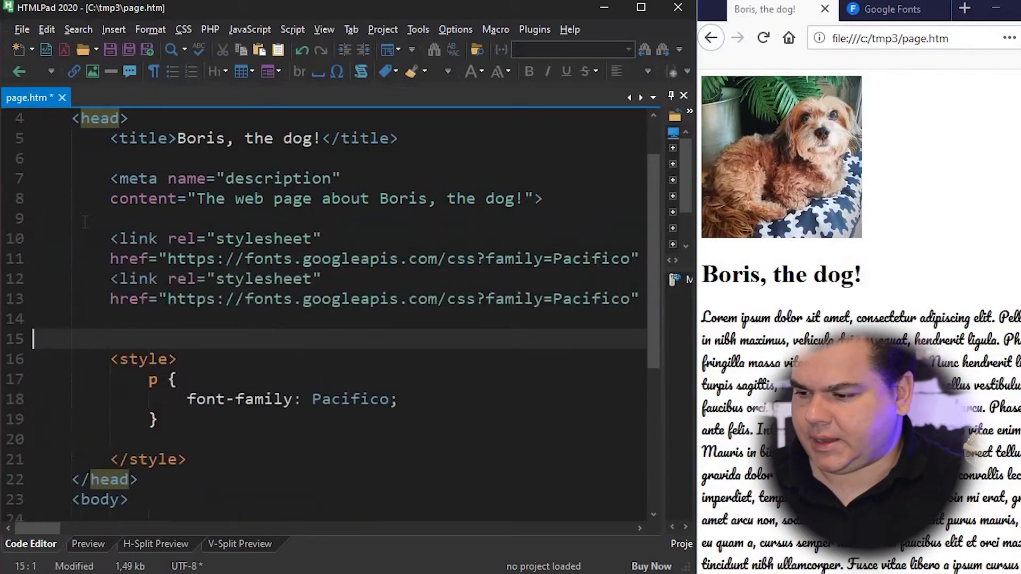
Step: Replace Pacifico with Amatic SC in the duplicated link's URL, as shown on Google Fonts
{"action": "left_click", "coordinate": [880, 9]}
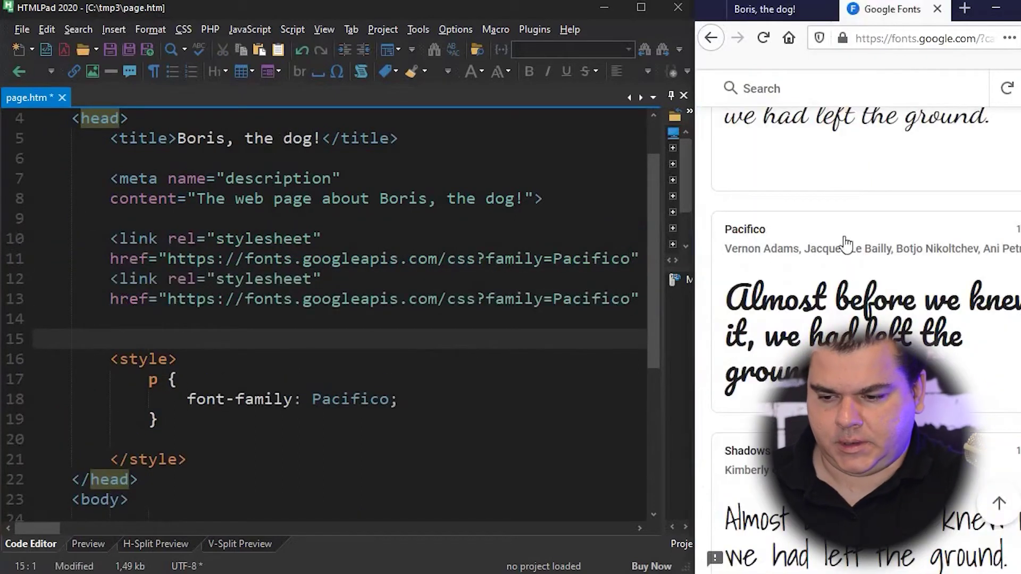
{"action": "scroll", "coordinate": [898, 316], "scroll_direction": "down", "scroll_amount": 4}
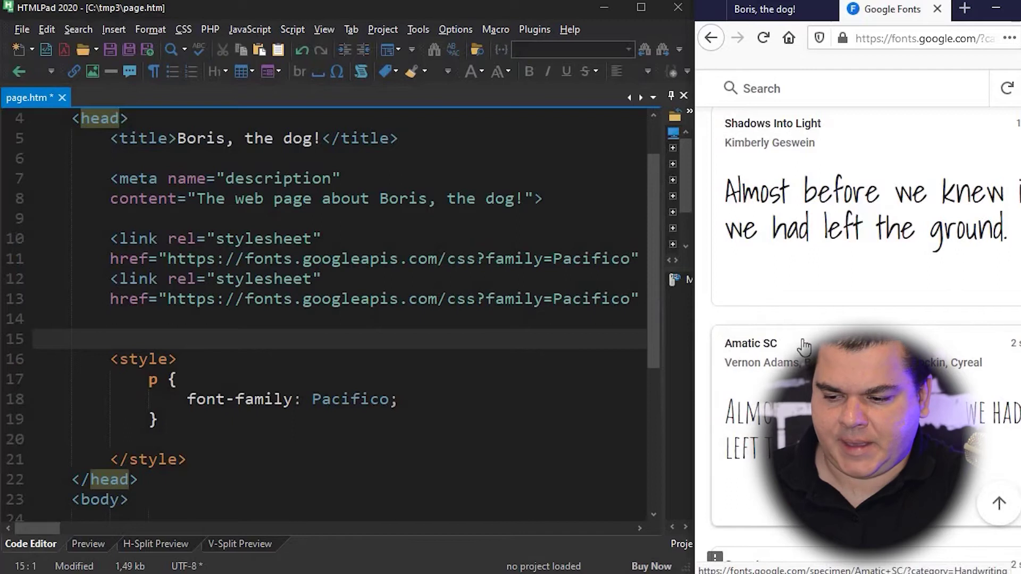
{"action": "double_click", "coordinate": [592, 300]}
{"action": "type", "text": "Amat"}
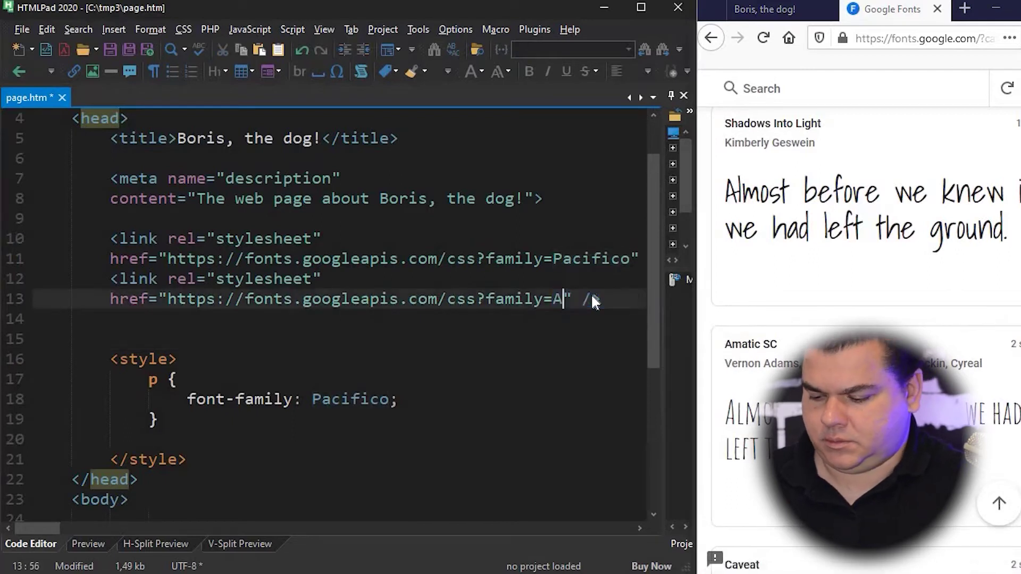
{"action": "type", "text": "ic S"}
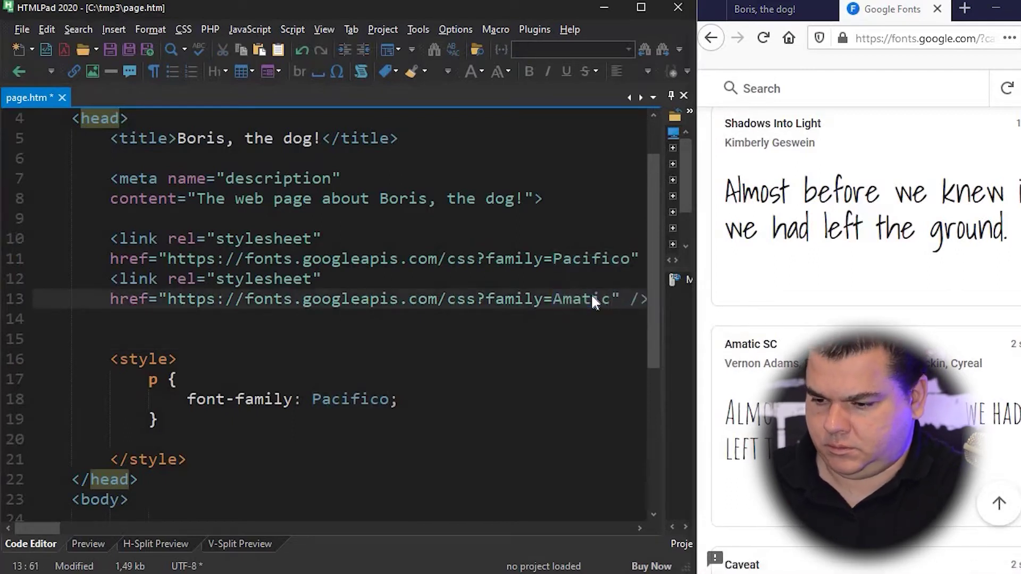
{"action": "type", "text": "C"}
{"action": "left_click_drag", "start_coordinate": [591, 299], "coordinate": [511, 301]}
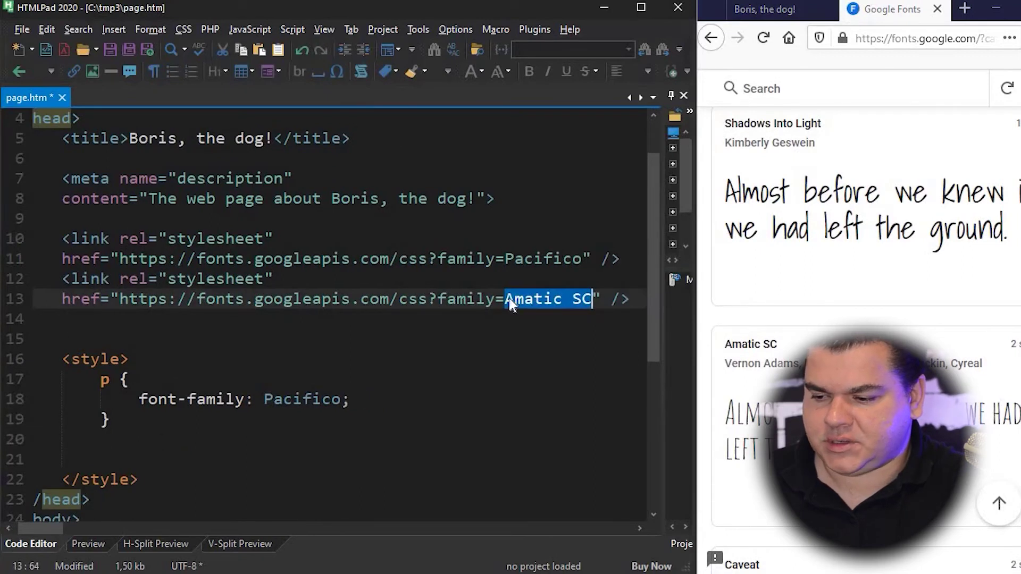
{"action": "left_click", "coordinate": [589, 319]}
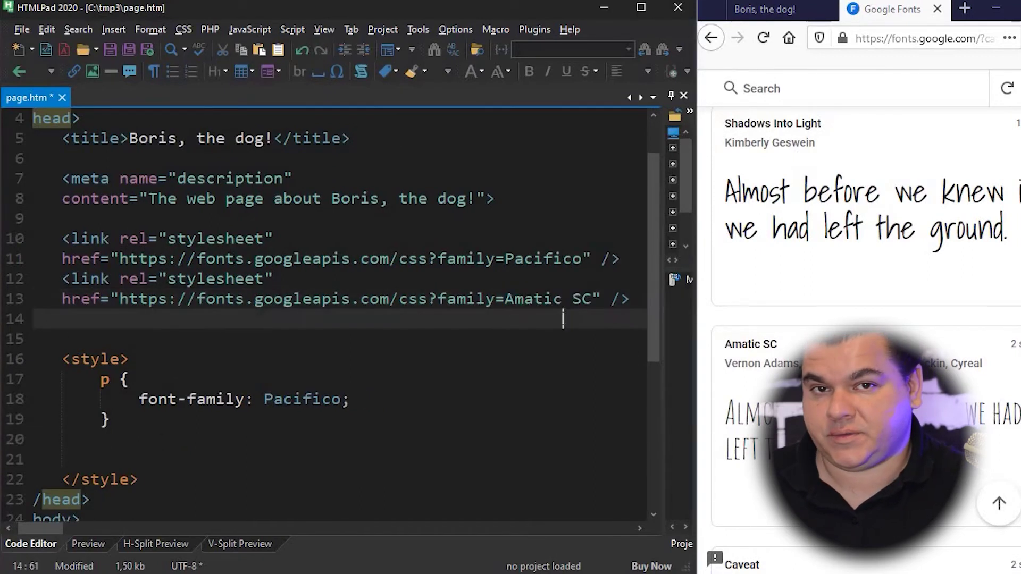
{"action": "left_click", "coordinate": [120, 442]}
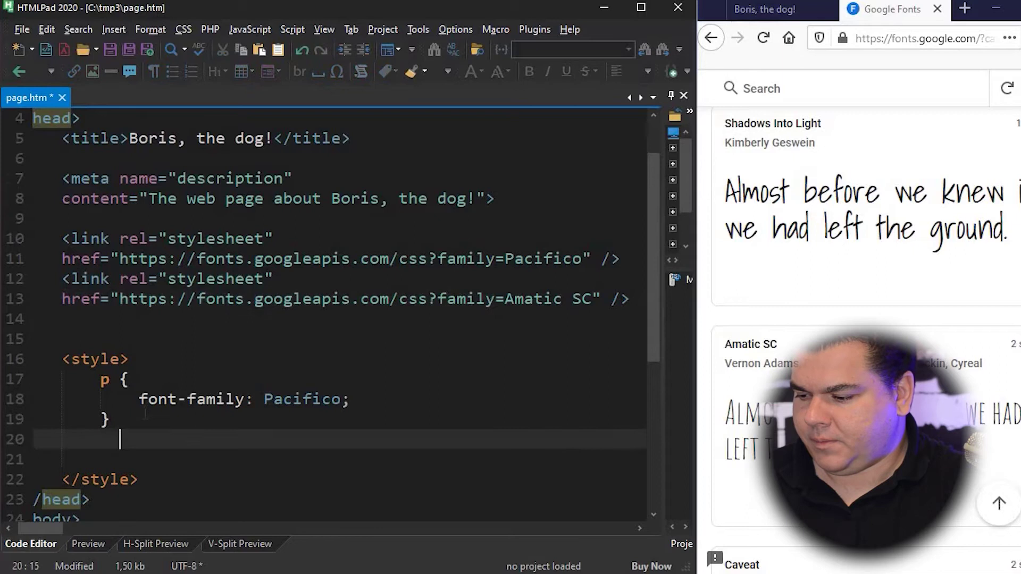
{"action": "scroll", "coordinate": [276, 326], "scroll_direction": "down", "scroll_amount": 1}
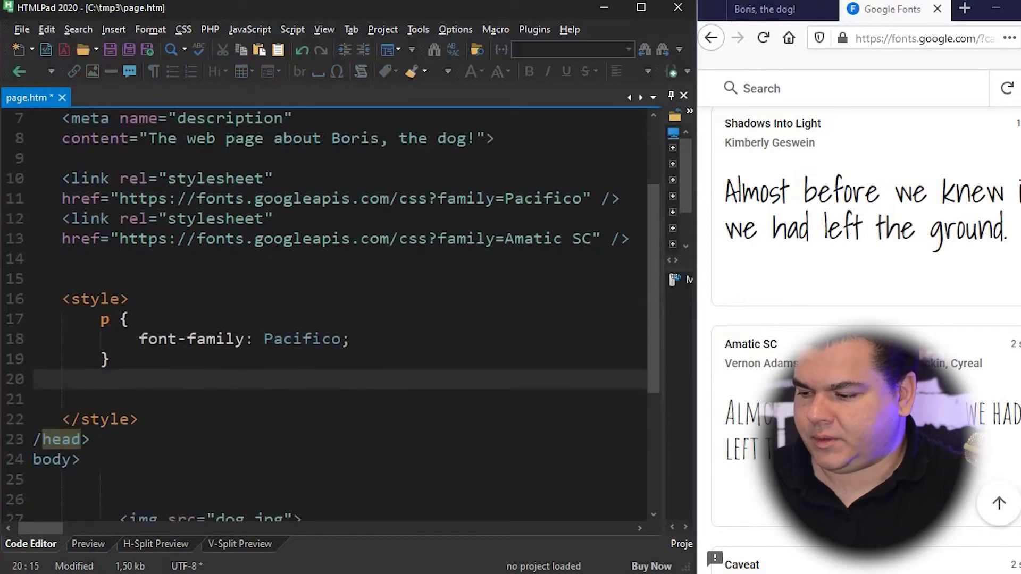
Step: Add an h1 rule with font-family 'Amatic SC' below the paragraph rule and save
{"action": "left_click_drag", "start_coordinate": [100, 320], "coordinate": [112, 359]}
{"action": "left_click_drag", "start_coordinate": [263, 340], "coordinate": [343, 339]}
{"action": "double_click", "coordinate": [543, 199]}
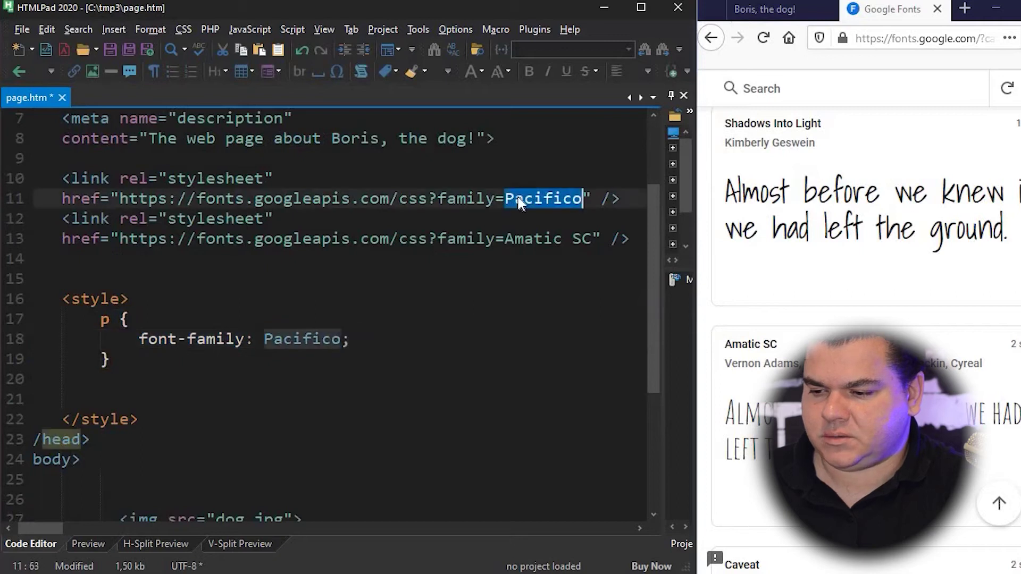
{"action": "left_click", "coordinate": [100, 379]}
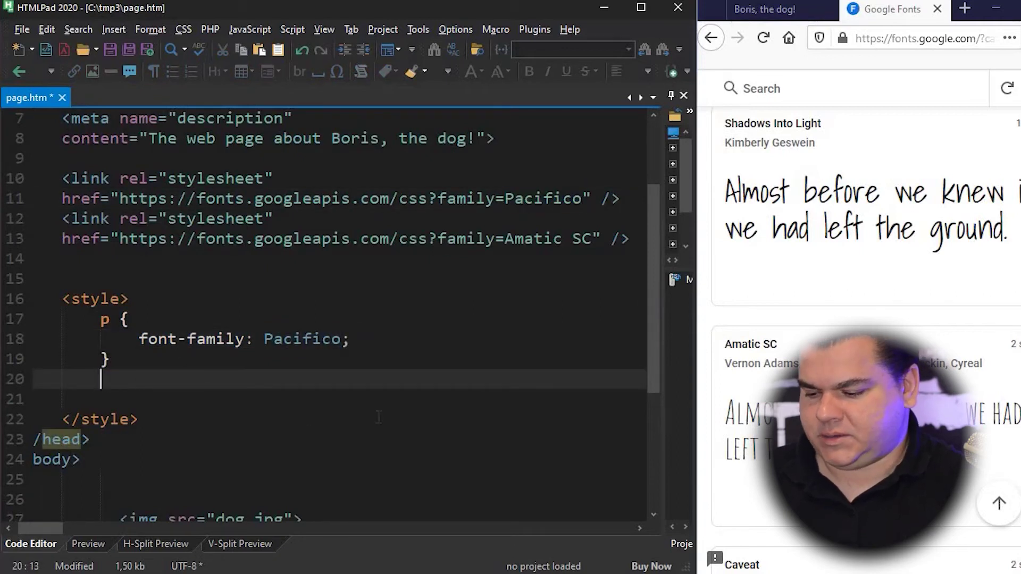
{"action": "type", "text": "h1 {"}
{"action": "key", "text": "Return"}
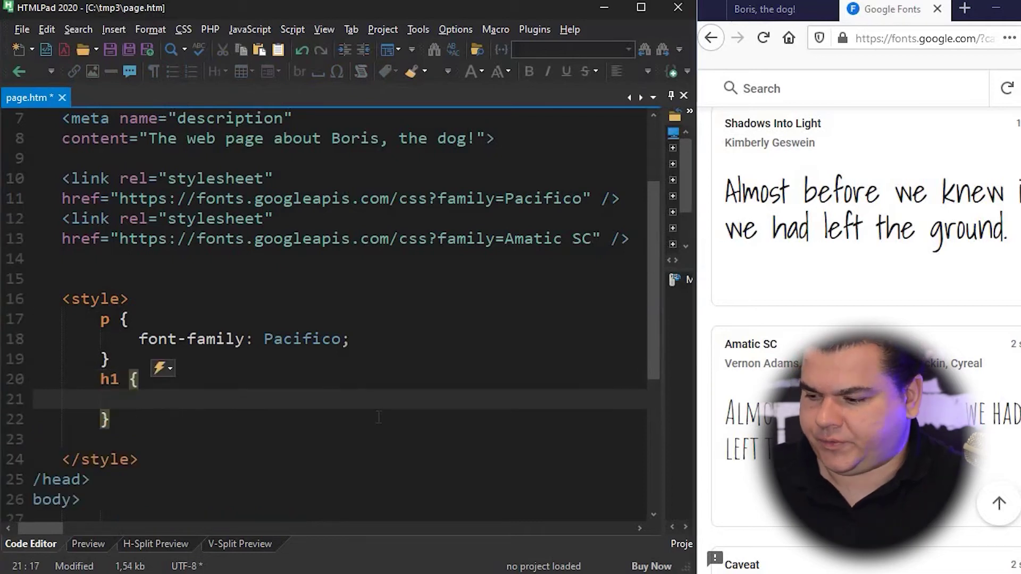
{"action": "key", "text": "ctrl+space"}
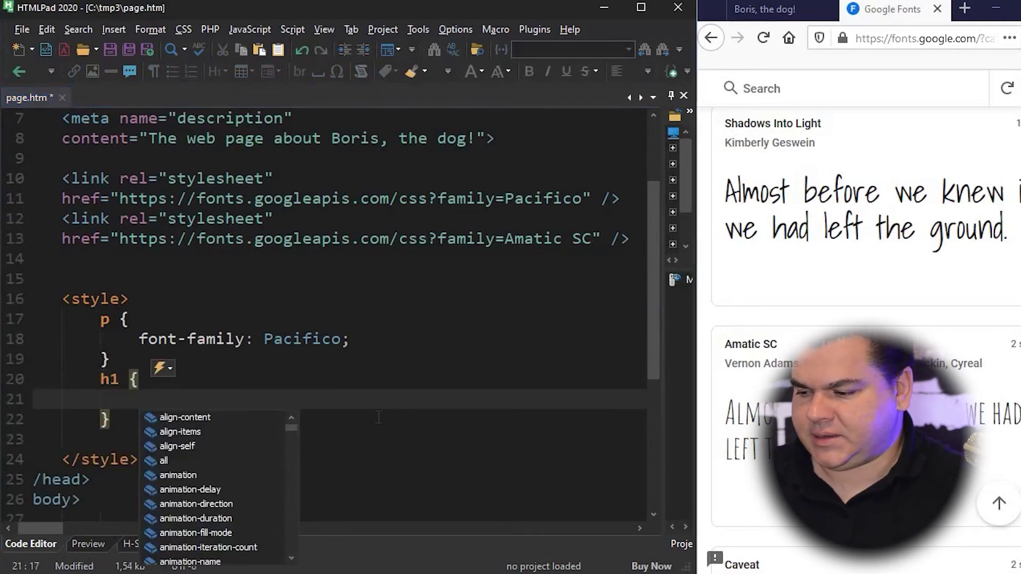
{"action": "type", "text": "font-fami"}
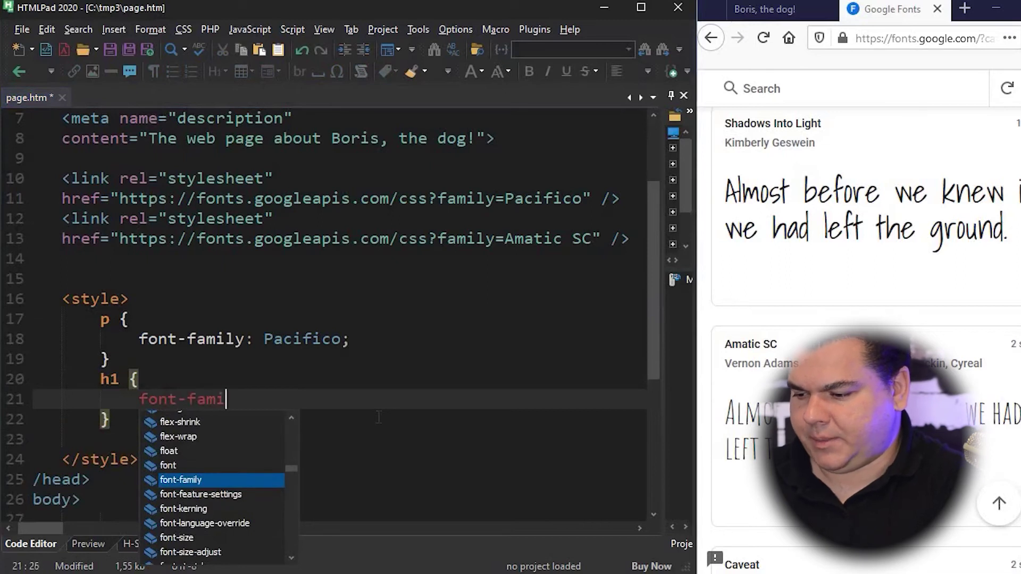
{"action": "key", "text": "Return"}
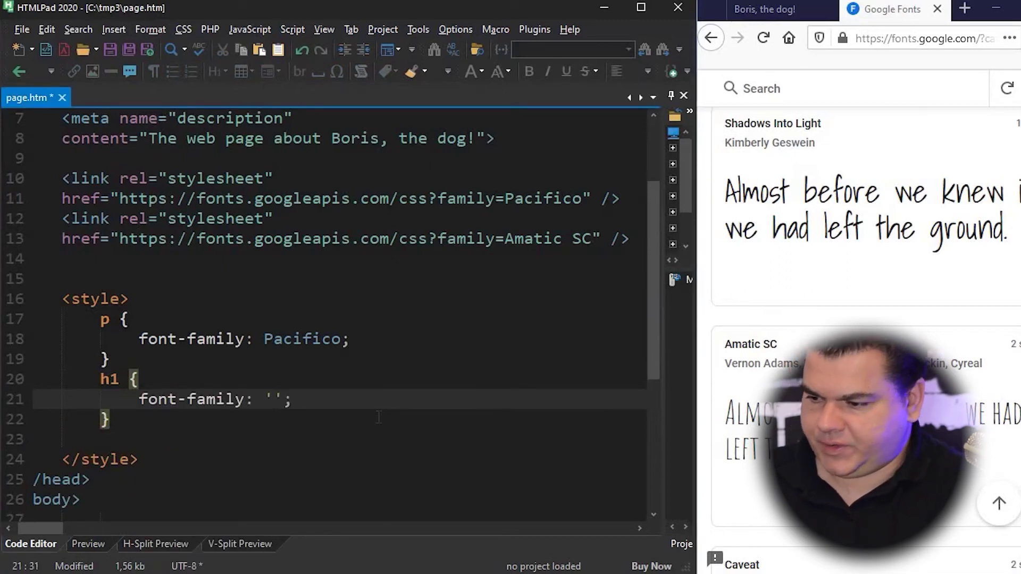
{"action": "type", "text": "Amatic "}
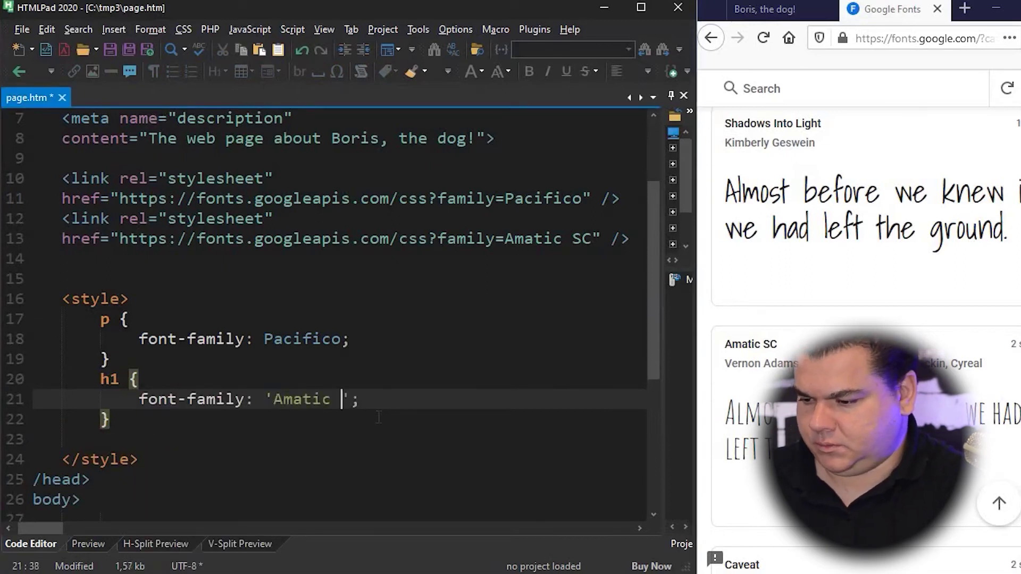
{"action": "type", "text": "SC"}
{"action": "key", "text": "ctrl+s"}
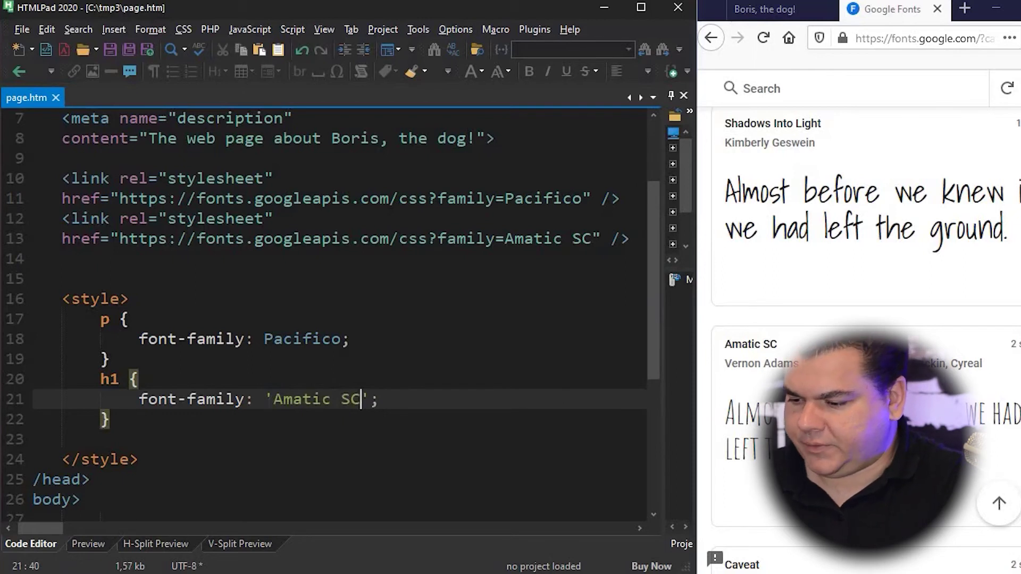
Step: Compare the h1 rule's 'Amatic SC' value with the font name in the link URL
{"action": "key", "text": "ctrl+Left"}
{"action": "key", "text": "ctrl+Left"}
{"action": "key", "text": "shift+Right"}
{"action": "key", "text": "shift+Right"}
{"action": "key", "text": "shift+Right"}
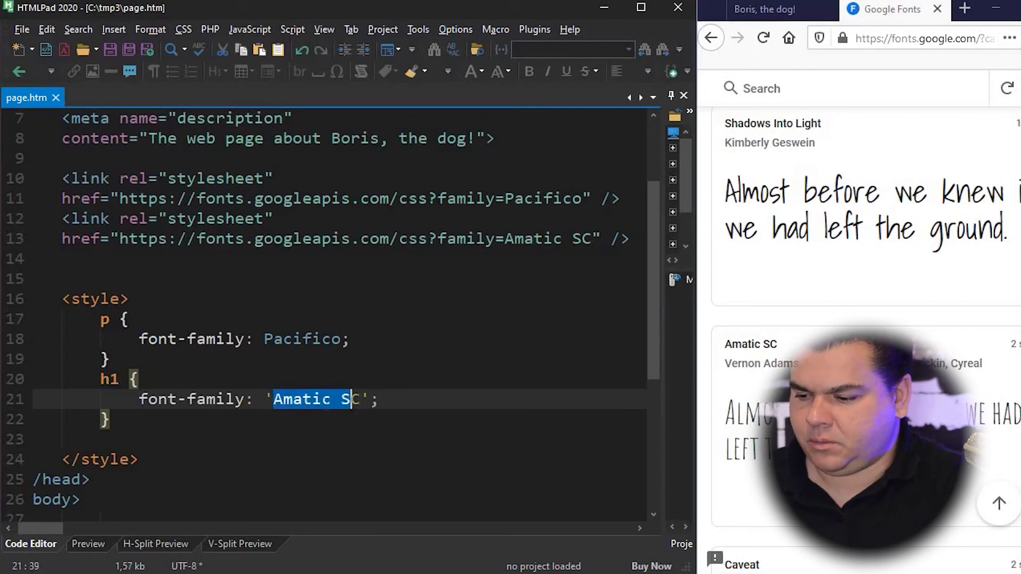
{"action": "key", "text": "shift+Right"}
{"action": "double_click", "coordinate": [311, 399]}
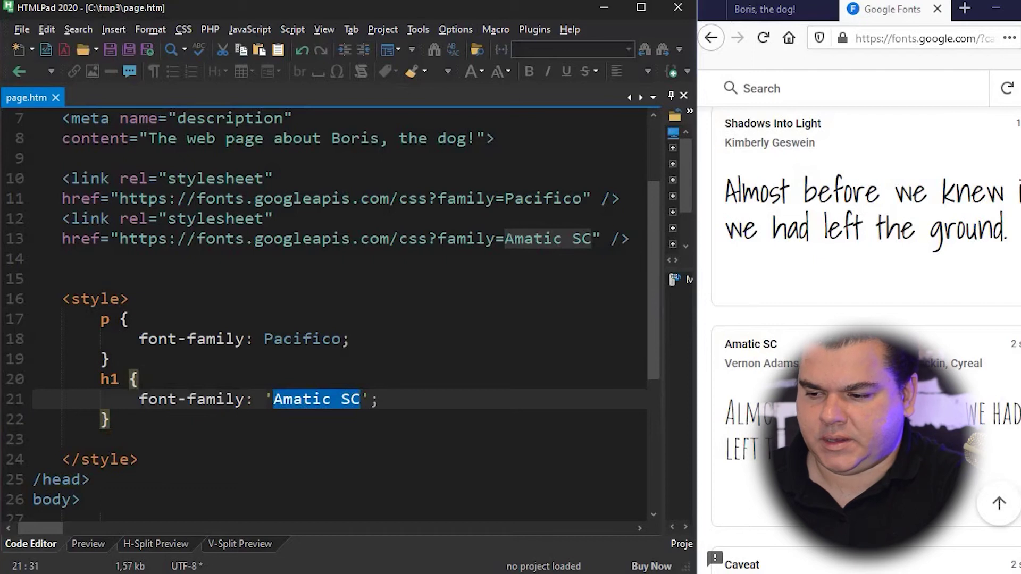
{"action": "double_click", "coordinate": [551, 239]}
{"action": "left_click", "coordinate": [594, 239]}
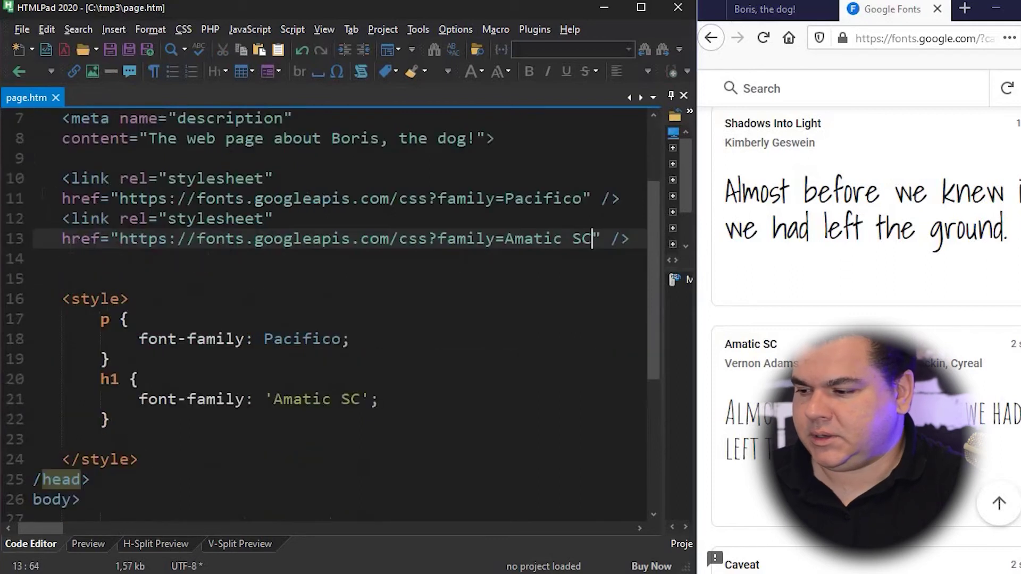
{"action": "left_click_drag", "start_coordinate": [62, 179], "coordinate": [271, 259]}
{"action": "left_click", "coordinate": [48, 279]}
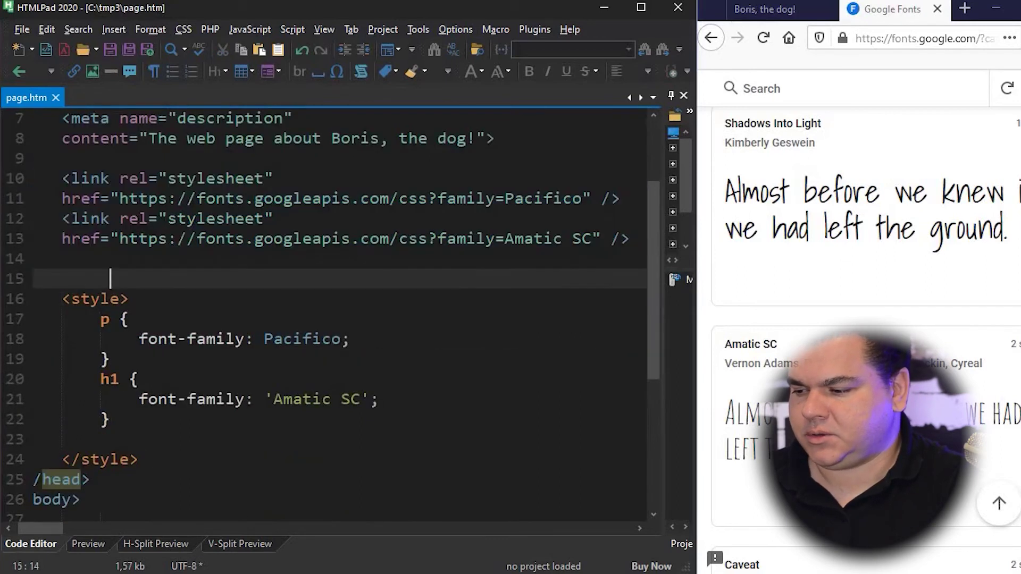
{"action": "left_click_drag", "start_coordinate": [63, 299], "coordinate": [140, 460]}
{"action": "left_click", "coordinate": [275, 300]}
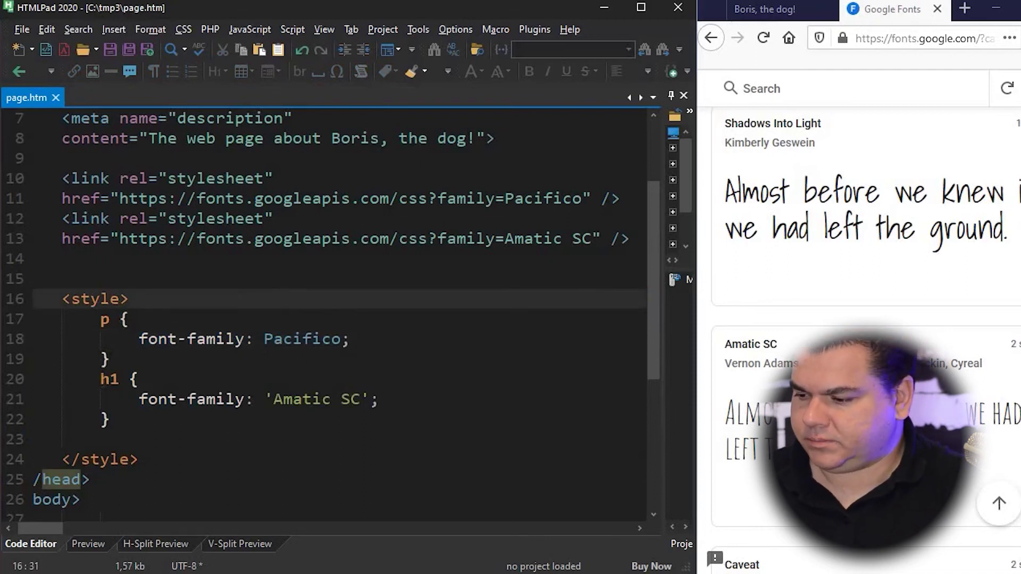
{"action": "double_click", "coordinate": [104, 319]}
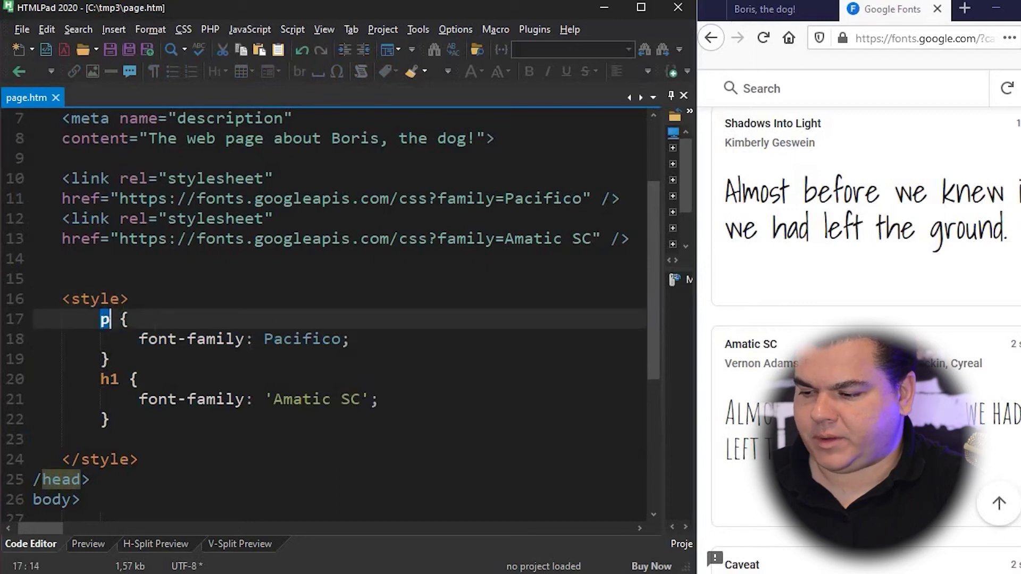
{"action": "double_click", "coordinate": [308, 340]}
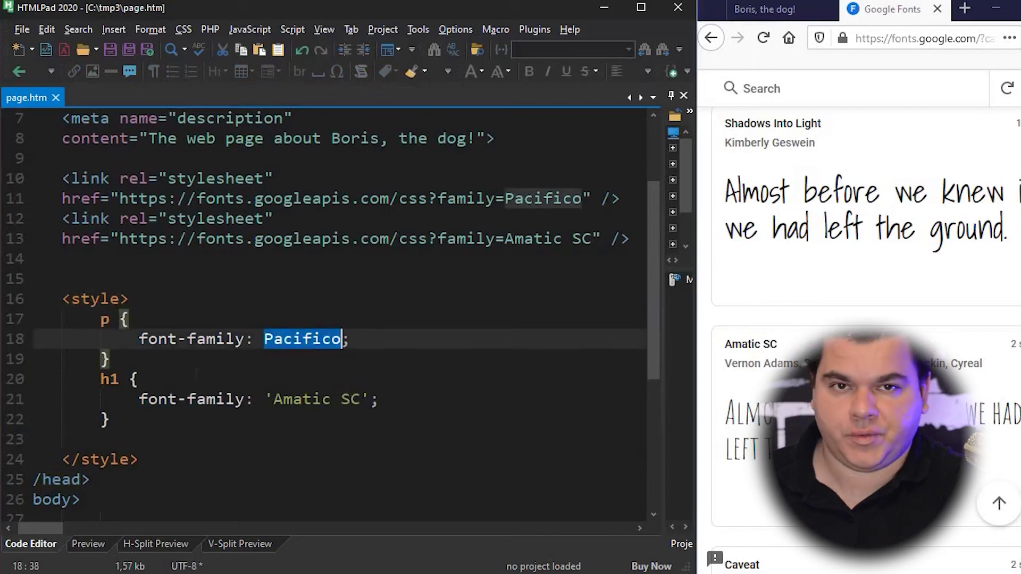
{"action": "double_click", "coordinate": [109, 379]}
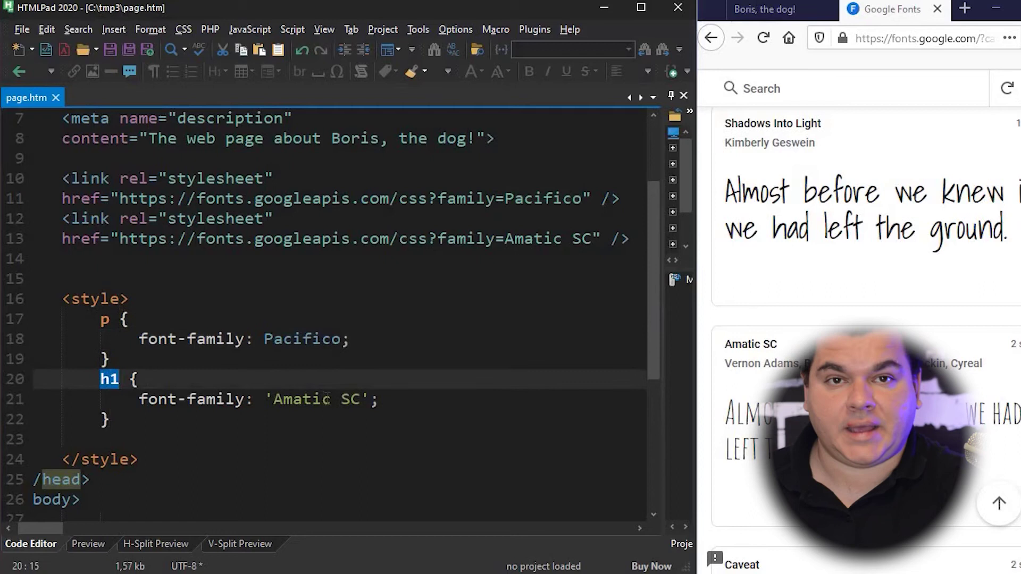
{"action": "double_click", "coordinate": [308, 399]}
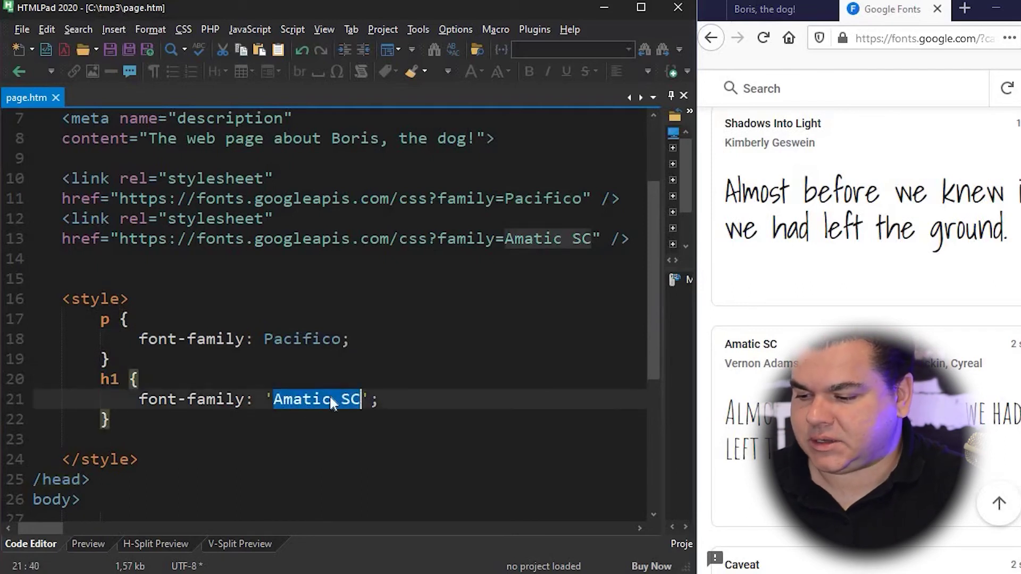
{"action": "left_click", "coordinate": [330, 399]}
{"action": "scroll", "coordinate": [330, 399], "scroll_direction": "down", "scroll_amount": 4}
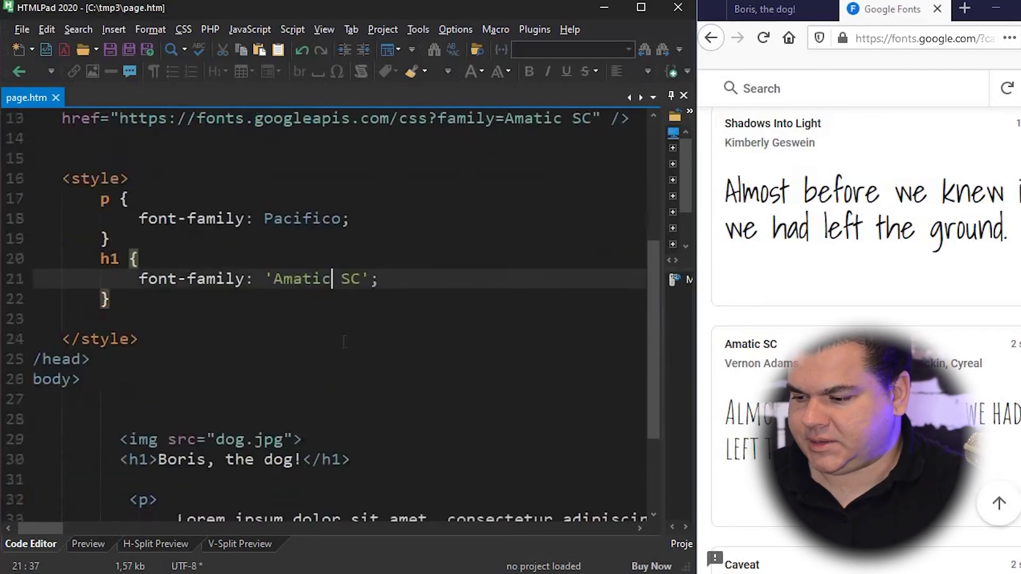
{"action": "scroll", "coordinate": [330, 400], "scroll_direction": "down", "scroll_amount": 3}
{"action": "left_click_drag", "start_coordinate": [120, 319], "coordinate": [351, 319]}
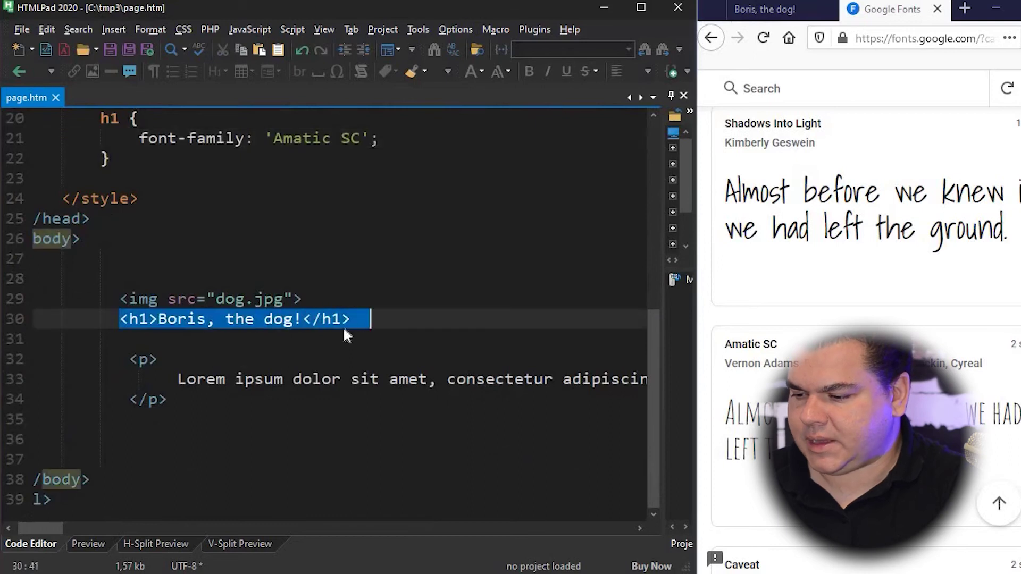
{"action": "left_click_drag", "start_coordinate": [129, 359], "coordinate": [226, 399]}
{"action": "left_click", "coordinate": [226, 399]}
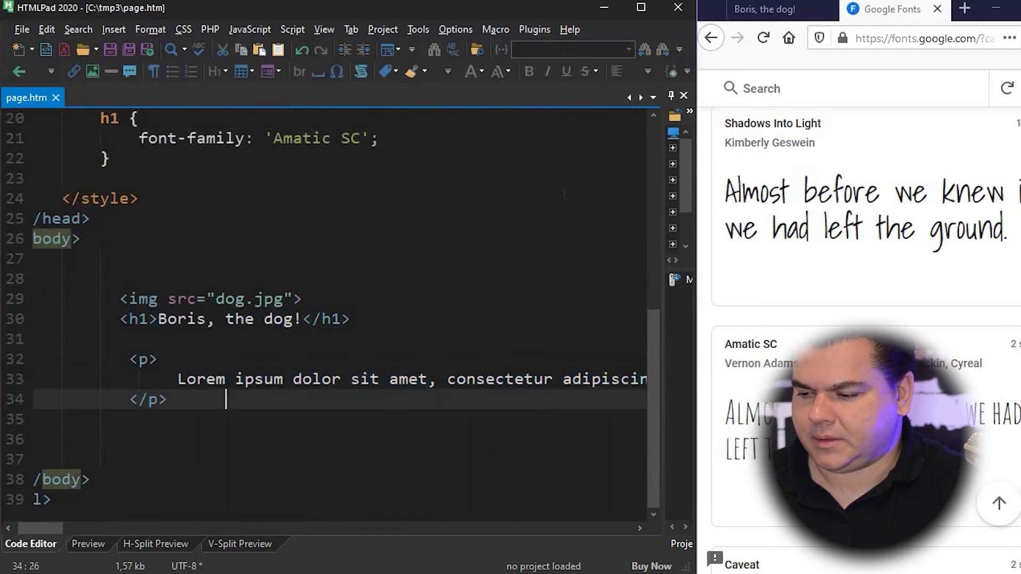
Step: Reload the Boris page, then highlight the Amatic SC heading and Pacifico paragraph
{"action": "left_click", "coordinate": [764, 9]}
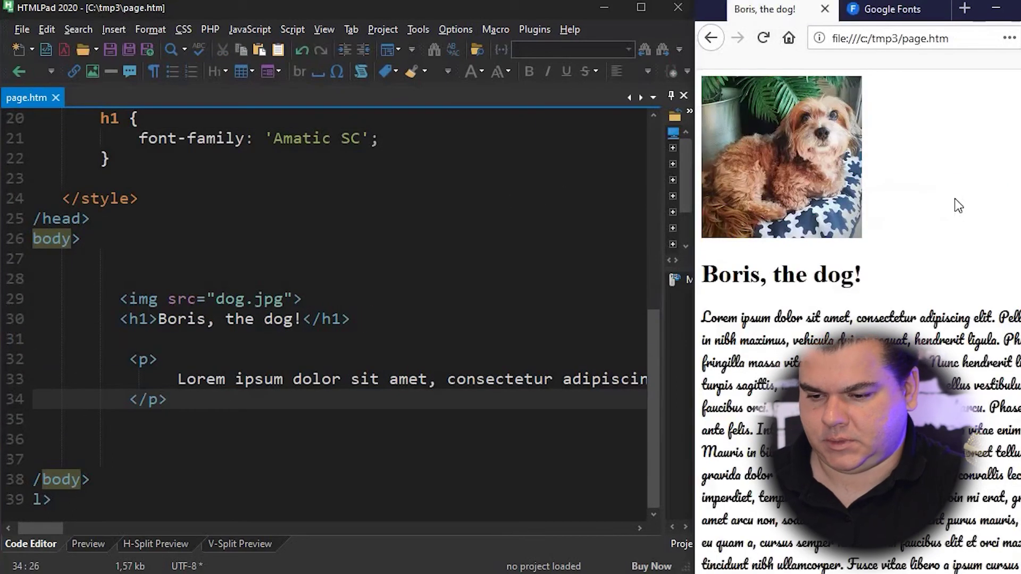
{"action": "key", "text": "F5"}
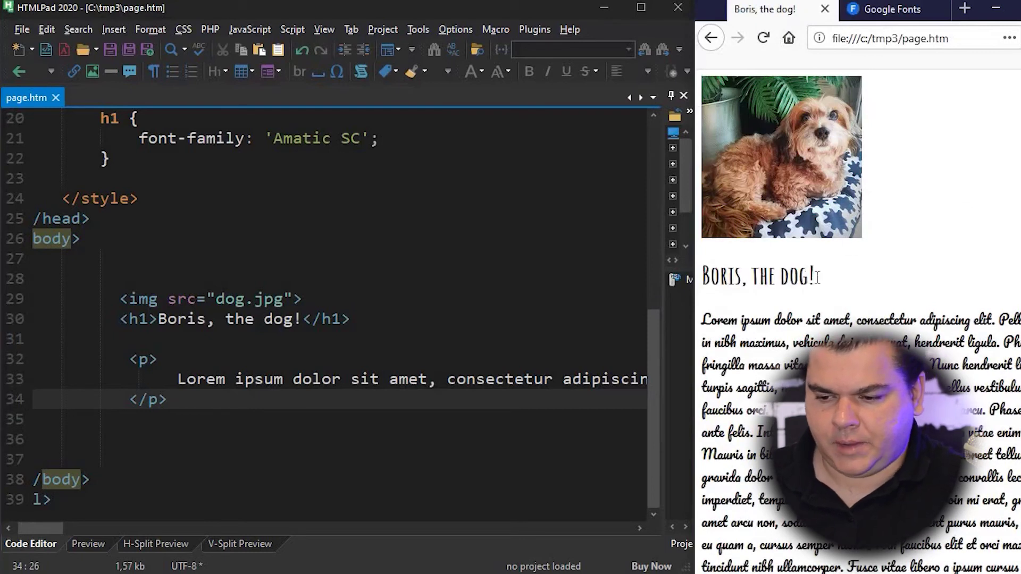
{"action": "left_click_drag", "start_coordinate": [817, 277], "coordinate": [689, 280]}
{"action": "left_click", "coordinate": [704, 322]}
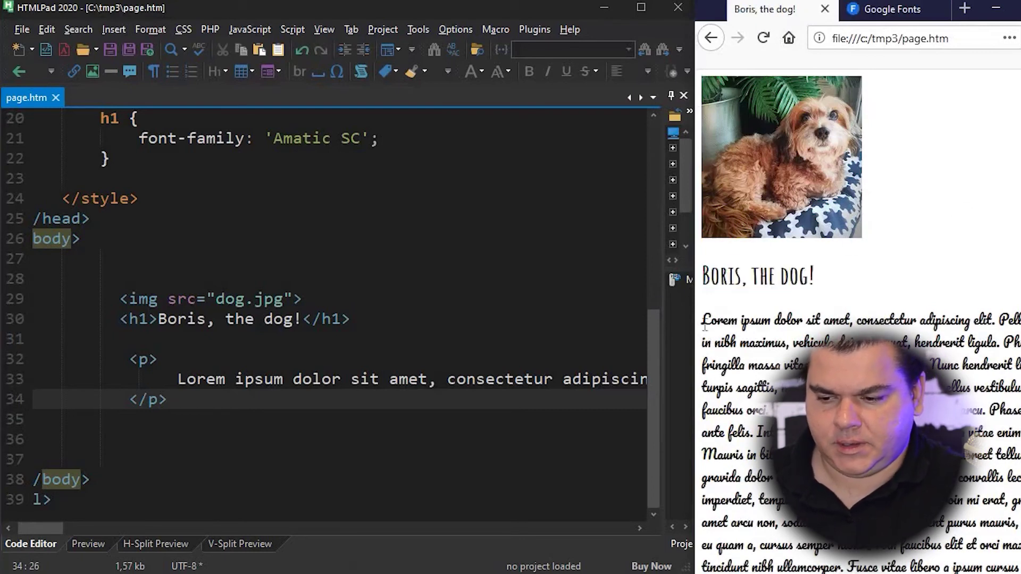
{"action": "left_click_drag", "start_coordinate": [704, 321], "coordinate": [975, 498]}
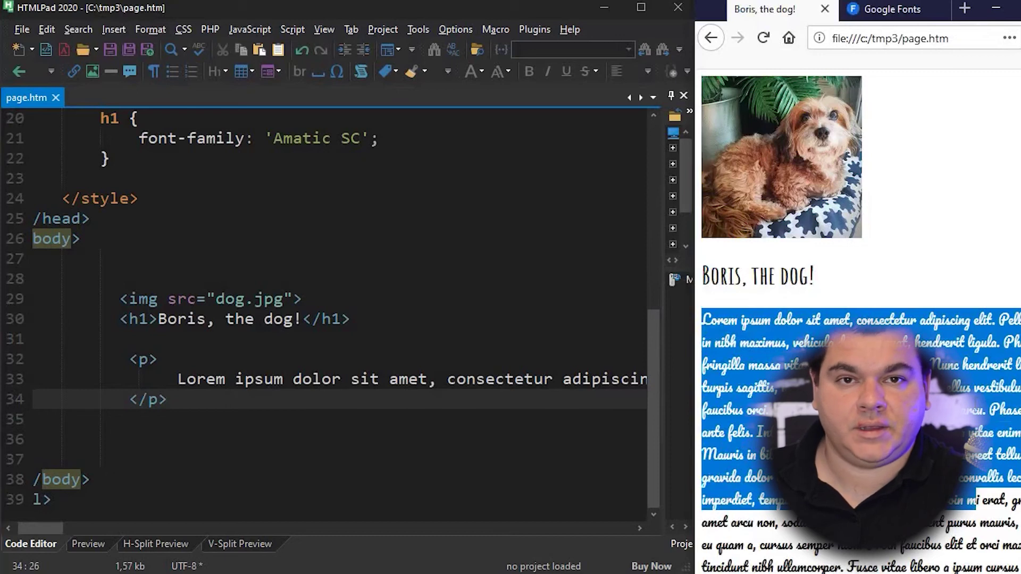
{"action": "left_click", "coordinate": [975, 403]}
{"action": "scroll", "coordinate": [501, 307], "scroll_direction": "up", "scroll_amount": 2}
Step: Add font-size: 8px to the p rule, save, and reload Firefox to see tiny text
{"action": "left_click", "coordinate": [379, 198]}
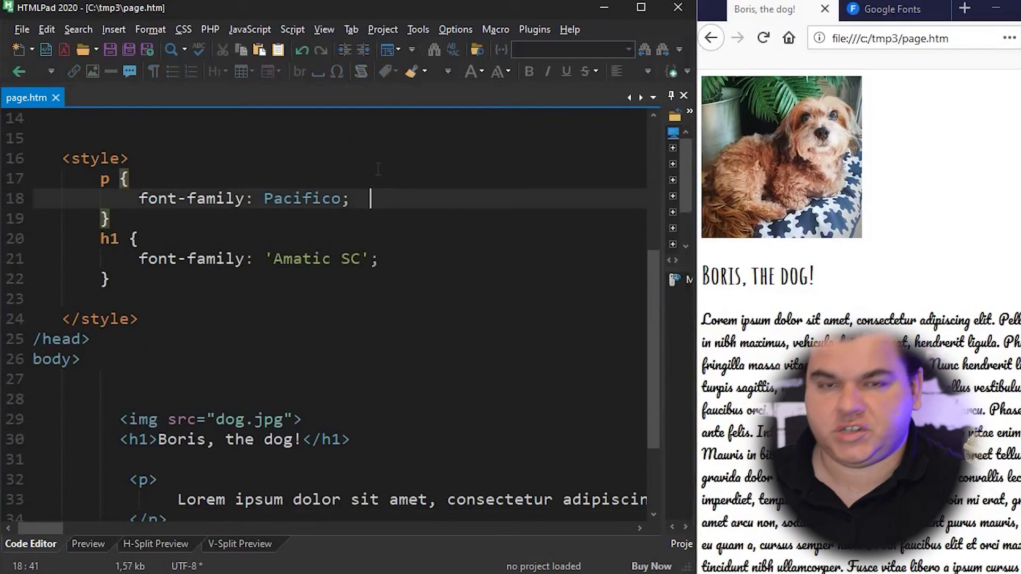
{"action": "key", "text": "Return"}
{"action": "type", "text": "on"}
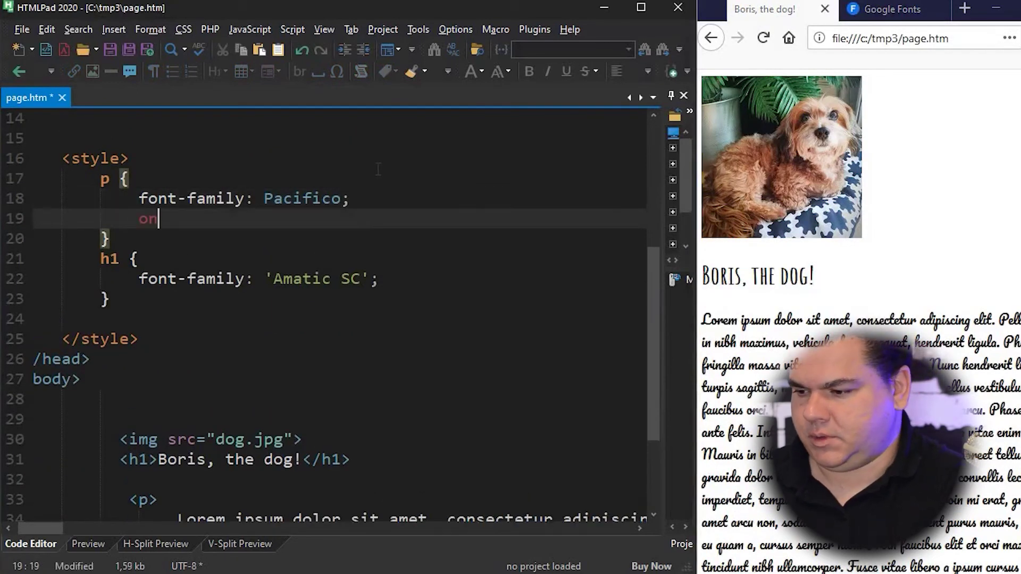
{"action": "key", "text": "BackSpace"}
{"action": "key", "text": "BackSpace"}
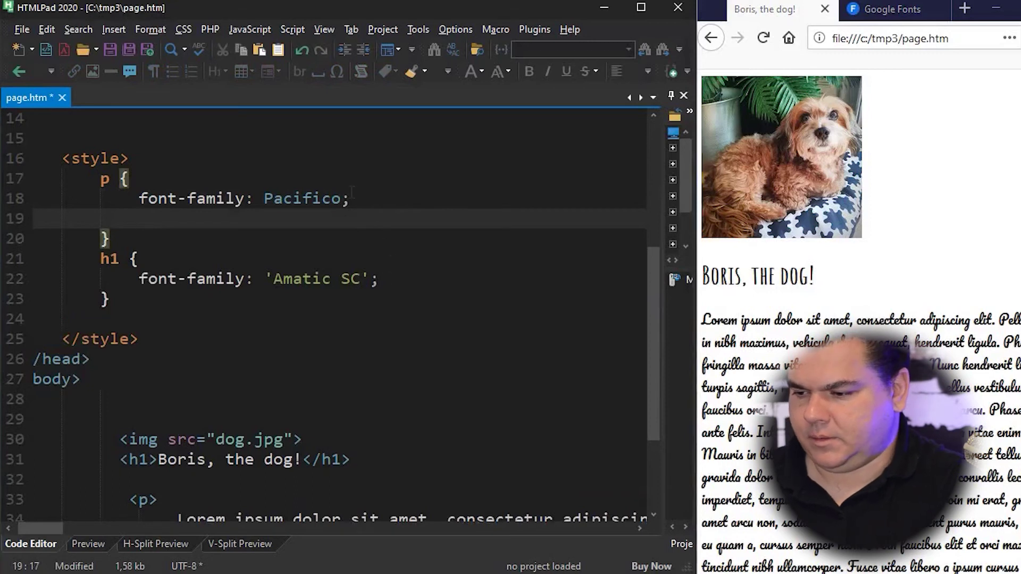
{"action": "type", "text": "font-size:"}
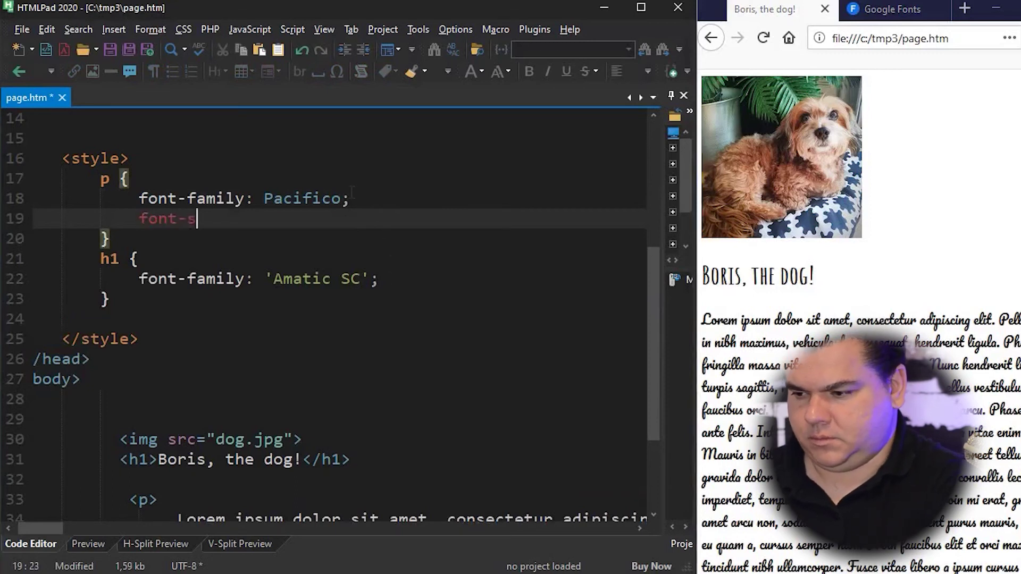
{"action": "type", "text": "8"}
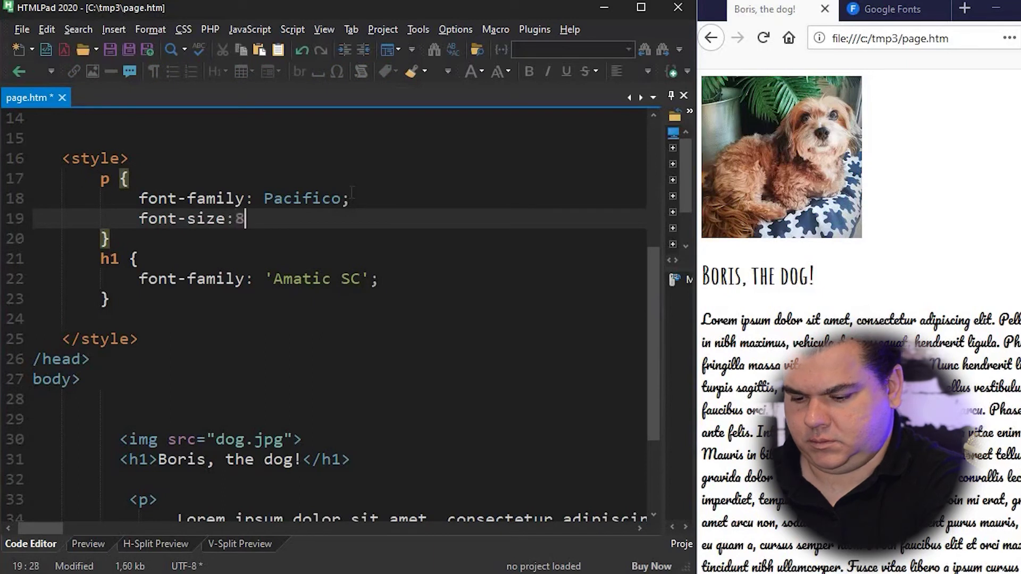
{"action": "type", "text": "px;"}
{"action": "key", "text": "ctrl+s"}
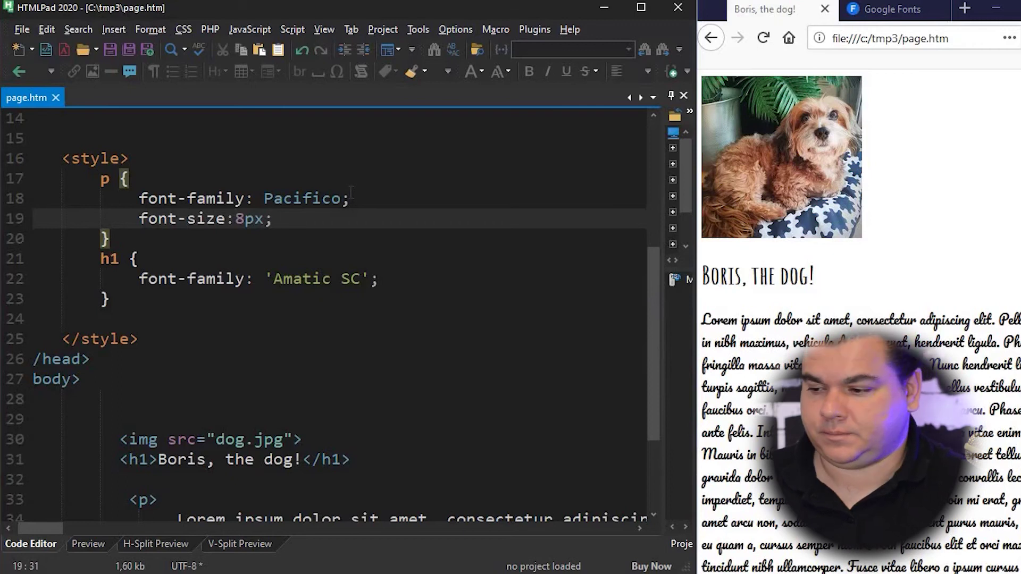
{"action": "key", "text": "Up"}
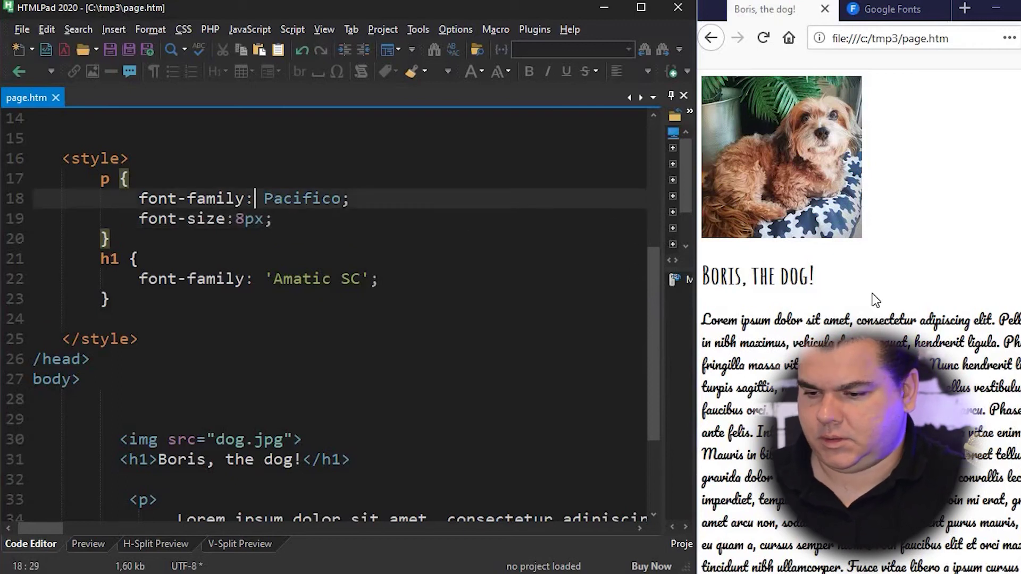
{"action": "left_click", "coordinate": [875, 299]}
{"action": "key", "text": "F5"}
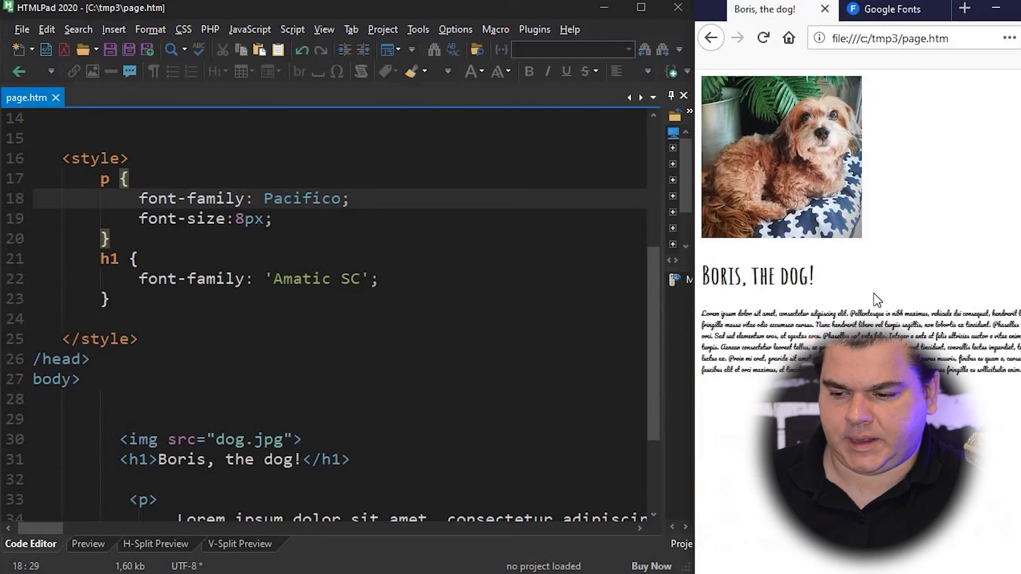
{"action": "left_click_drag", "start_coordinate": [929, 352], "coordinate": [750, 323]}
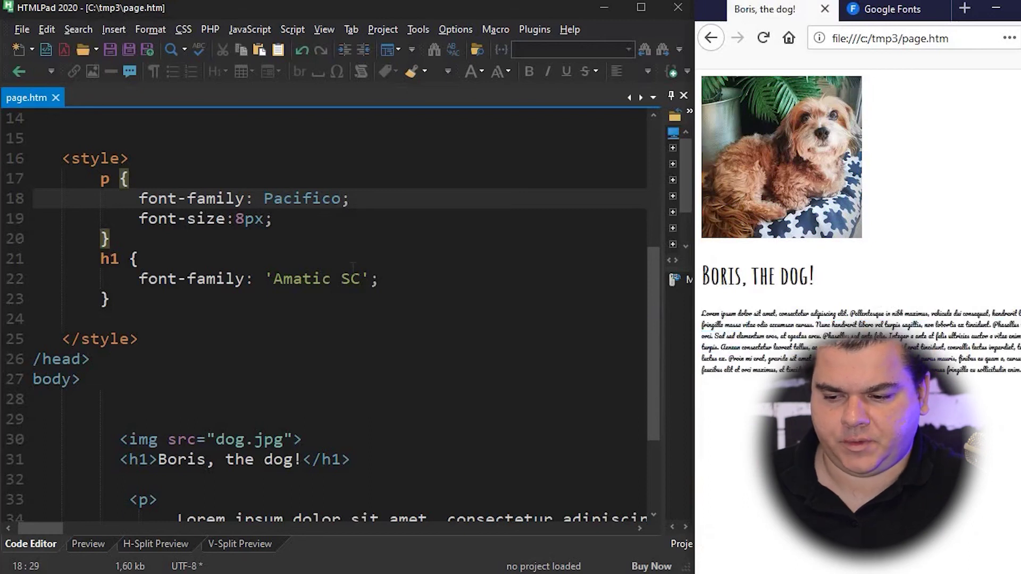
Step: Add font-size: 50px to the h1 rule, save, and reload Firefox to see the bigger heading
{"action": "left_click", "coordinate": [750, 323]}
{"action": "left_click", "coordinate": [383, 278]}
{"action": "key", "text": "Return"}
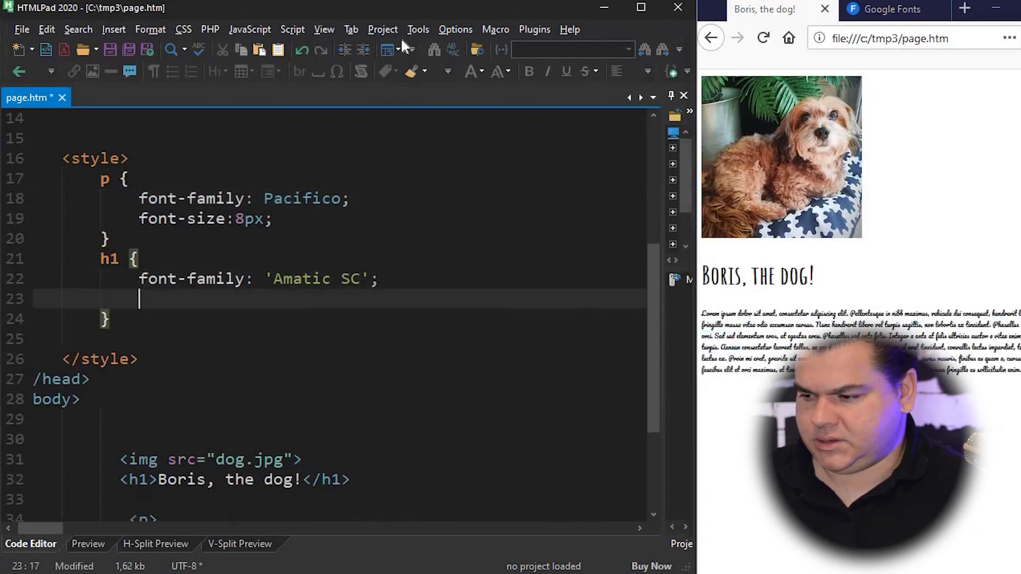
{"action": "type", "text": "font-siz"}
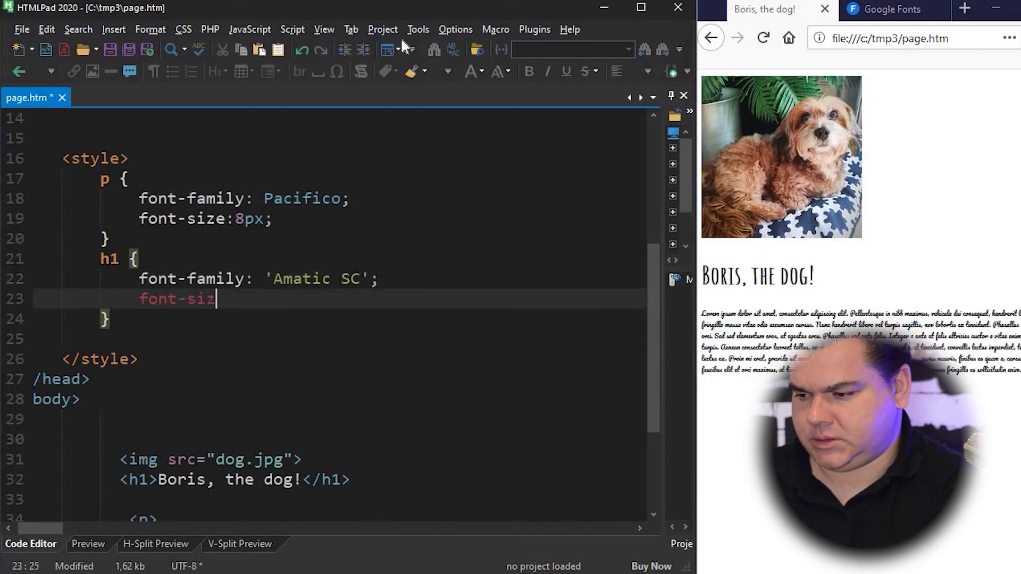
{"action": "type", "text": "e:50px"}
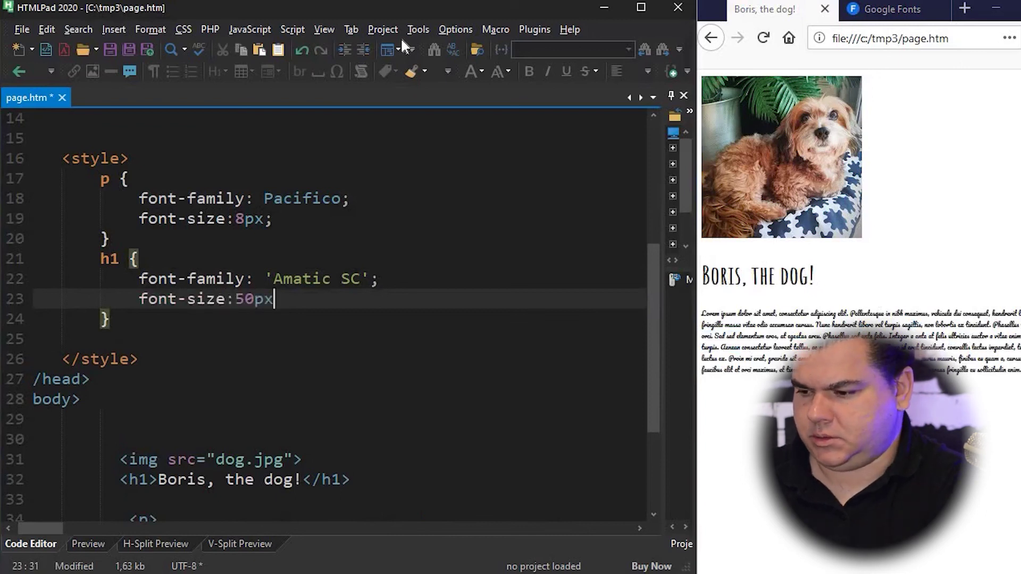
{"action": "type", "text": ";"}
{"action": "key", "text": "ctrl+s"}
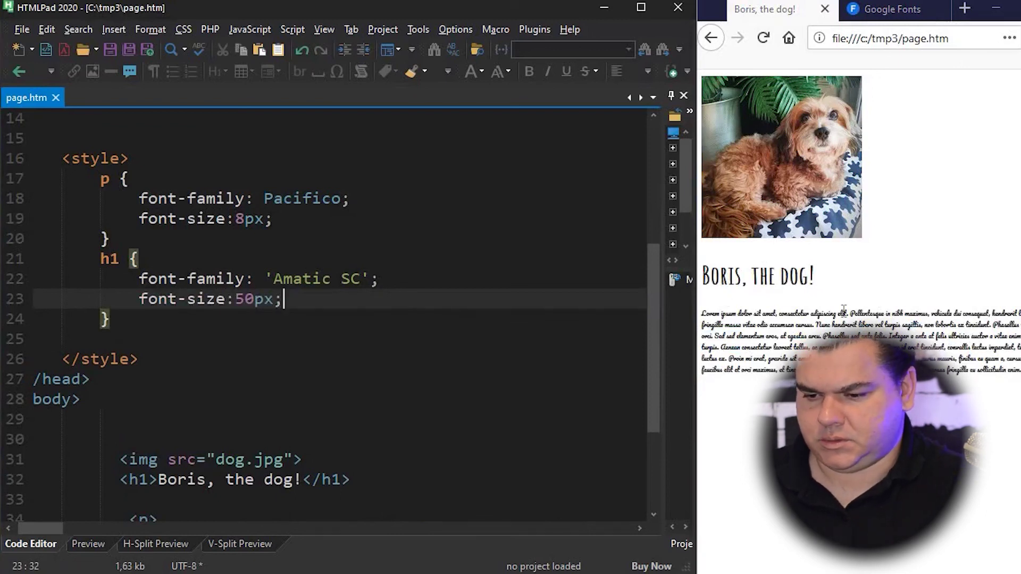
{"action": "left_click", "coordinate": [843, 311]}
{"action": "key", "text": "F5"}
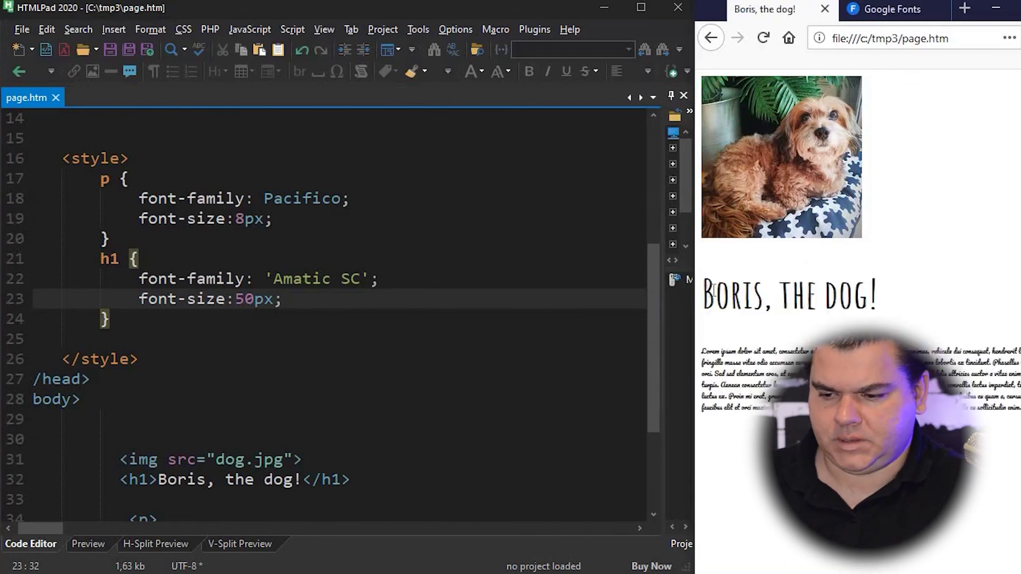
{"action": "left_click_drag", "start_coordinate": [707, 296], "coordinate": [924, 299]}
{"action": "left_click", "coordinate": [923, 299]}
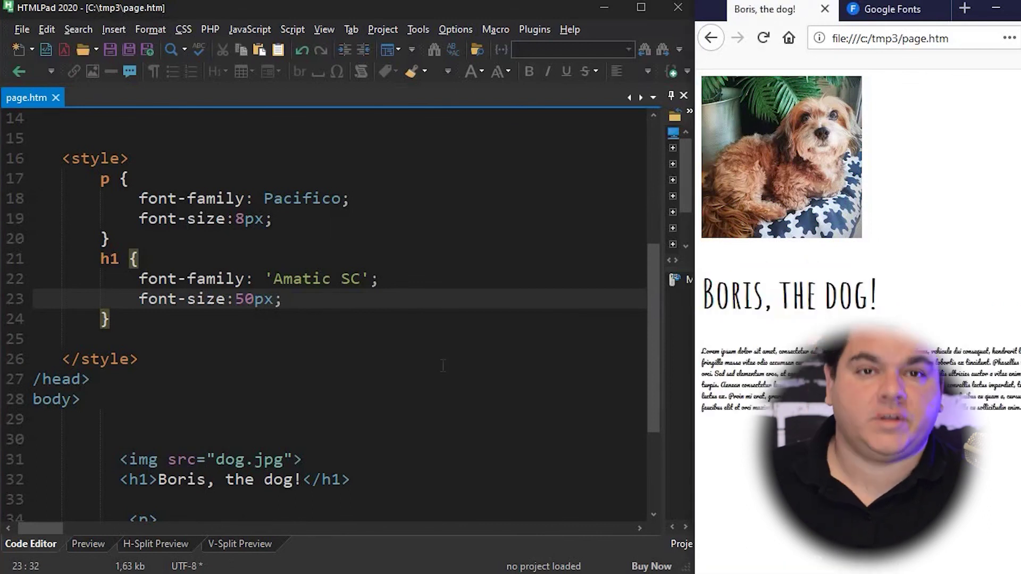